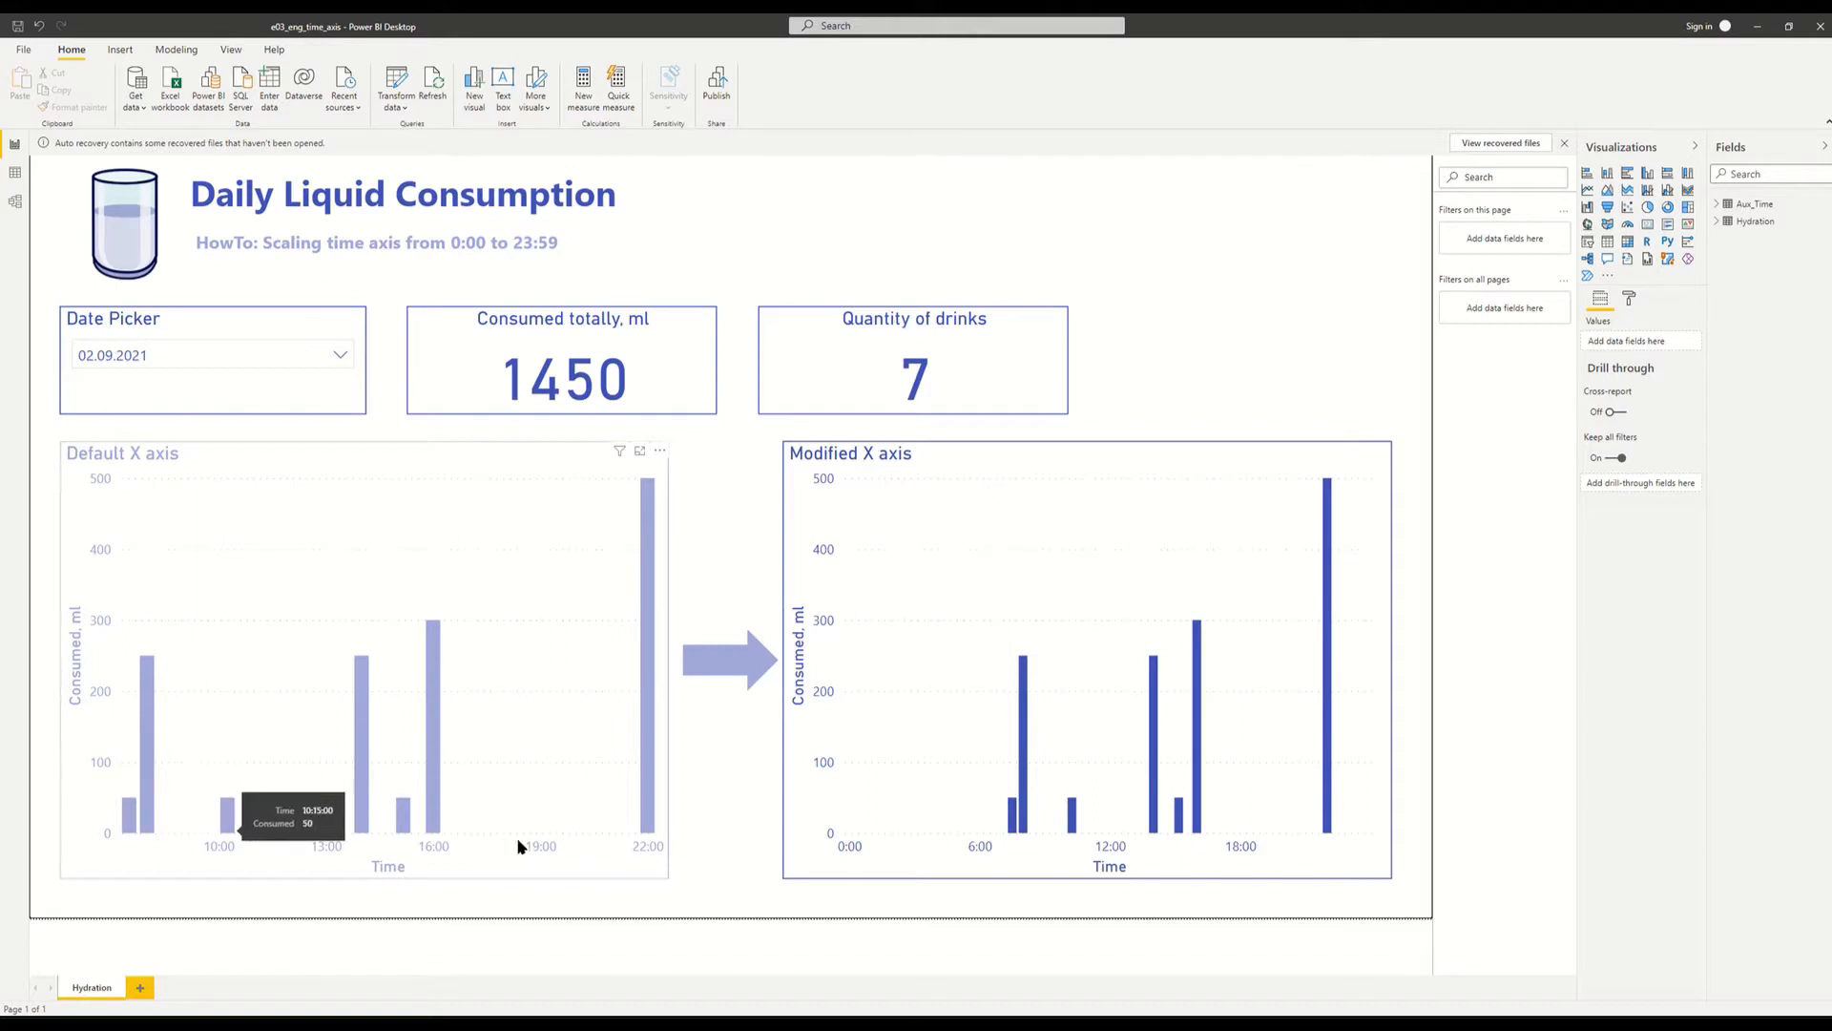
Copy the formatting of the "Modified X axis" chart onto the "Default X axis" chart with Format painter.
{"action": "mouse_move", "coordinate": [652, 790]}
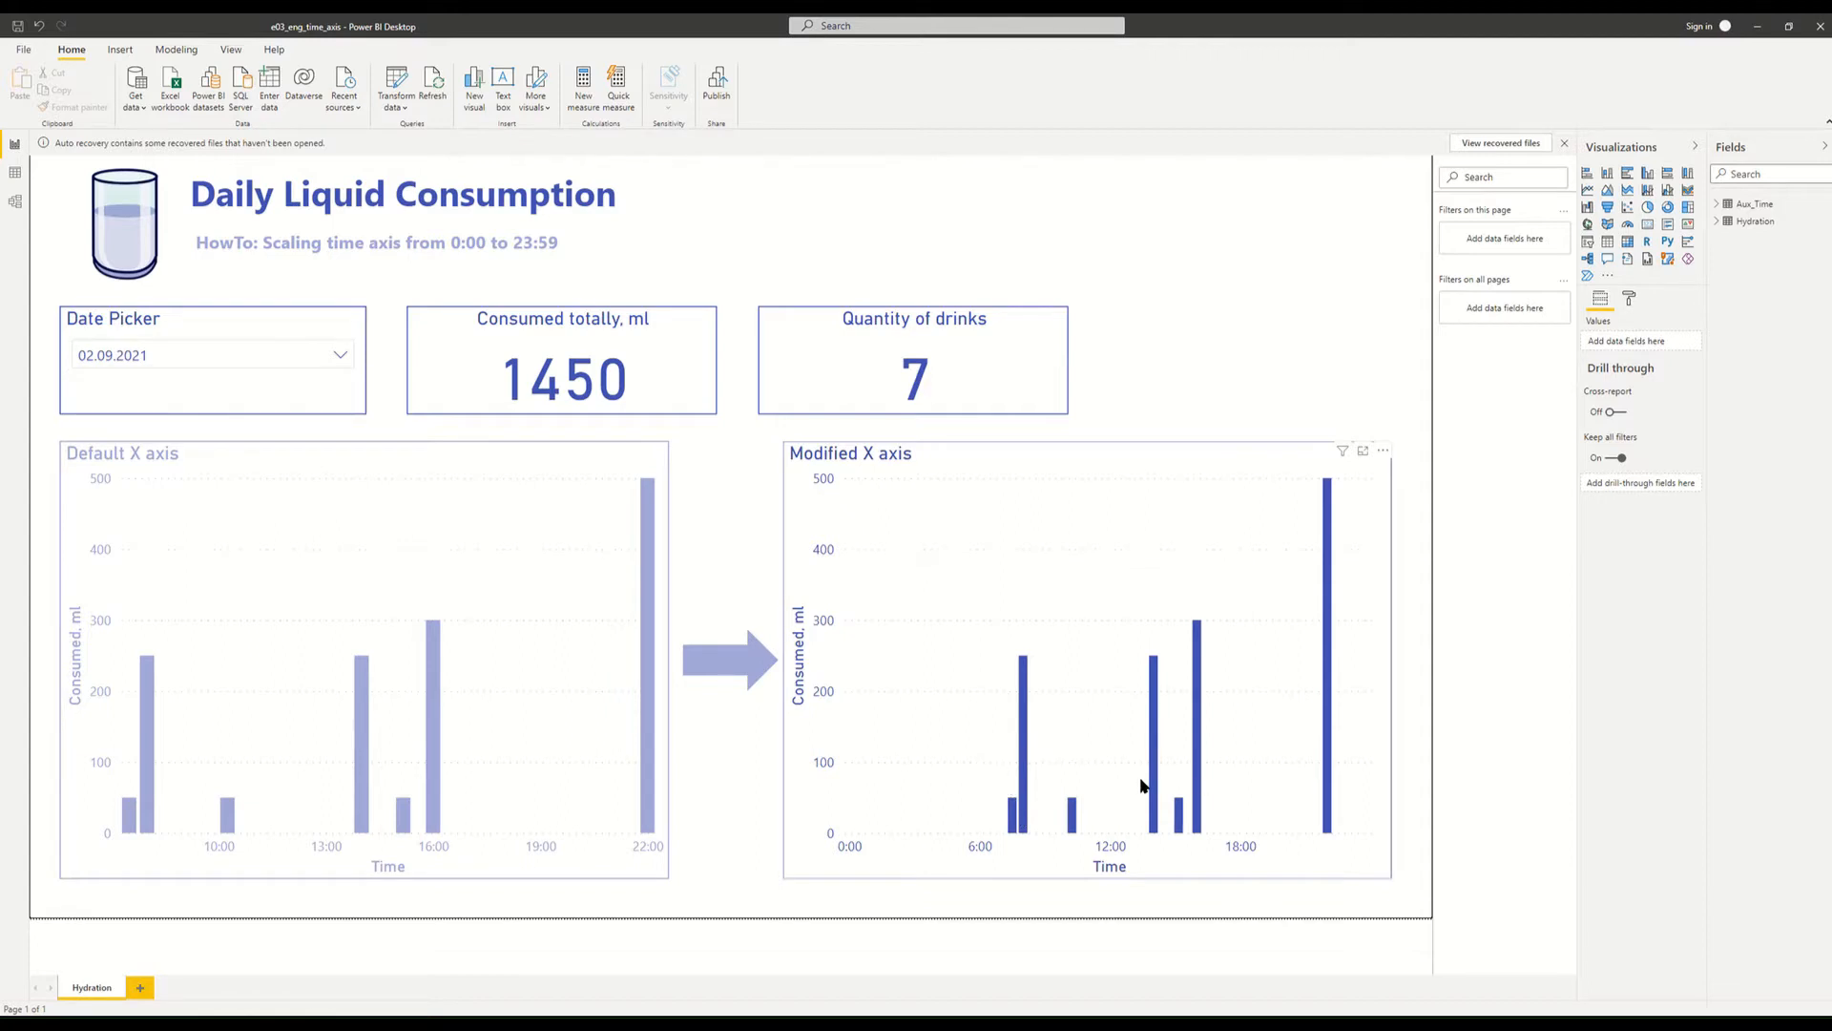
{"action": "mouse_move", "coordinate": [1160, 750]}
{"action": "left_click", "coordinate": [921, 607]}
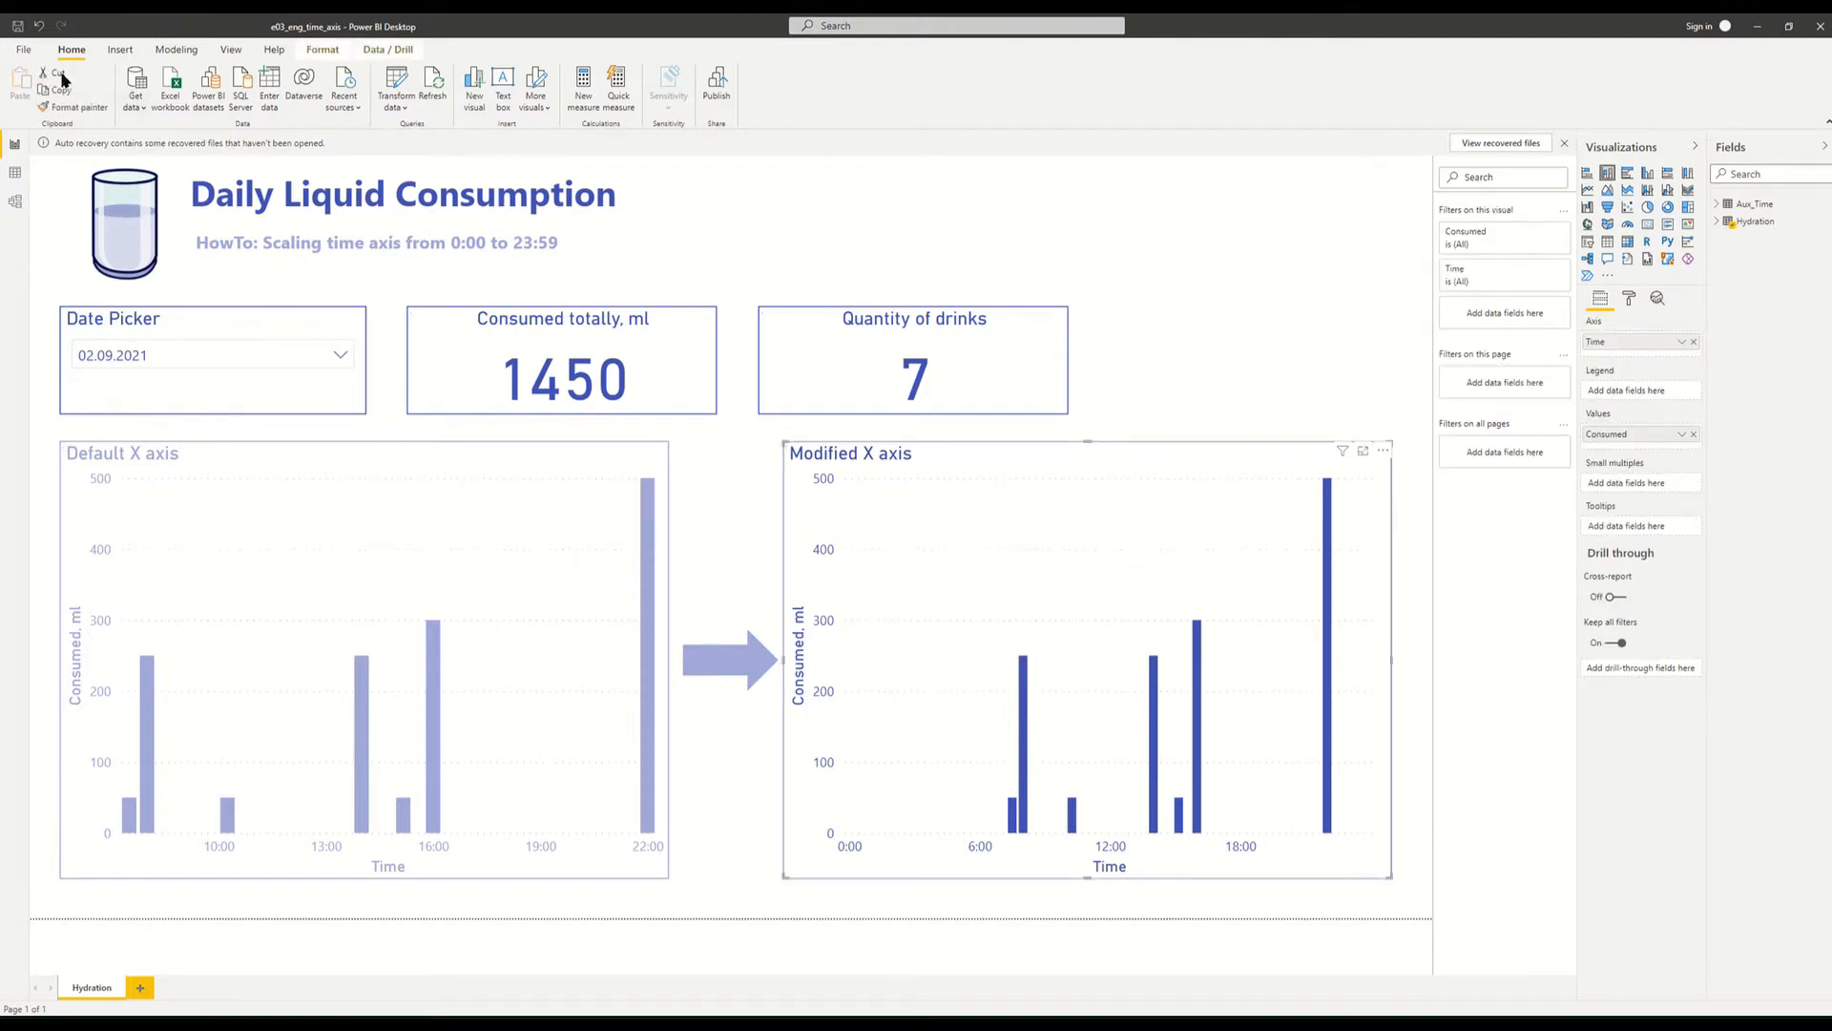
{"action": "left_click", "coordinate": [61, 108]}
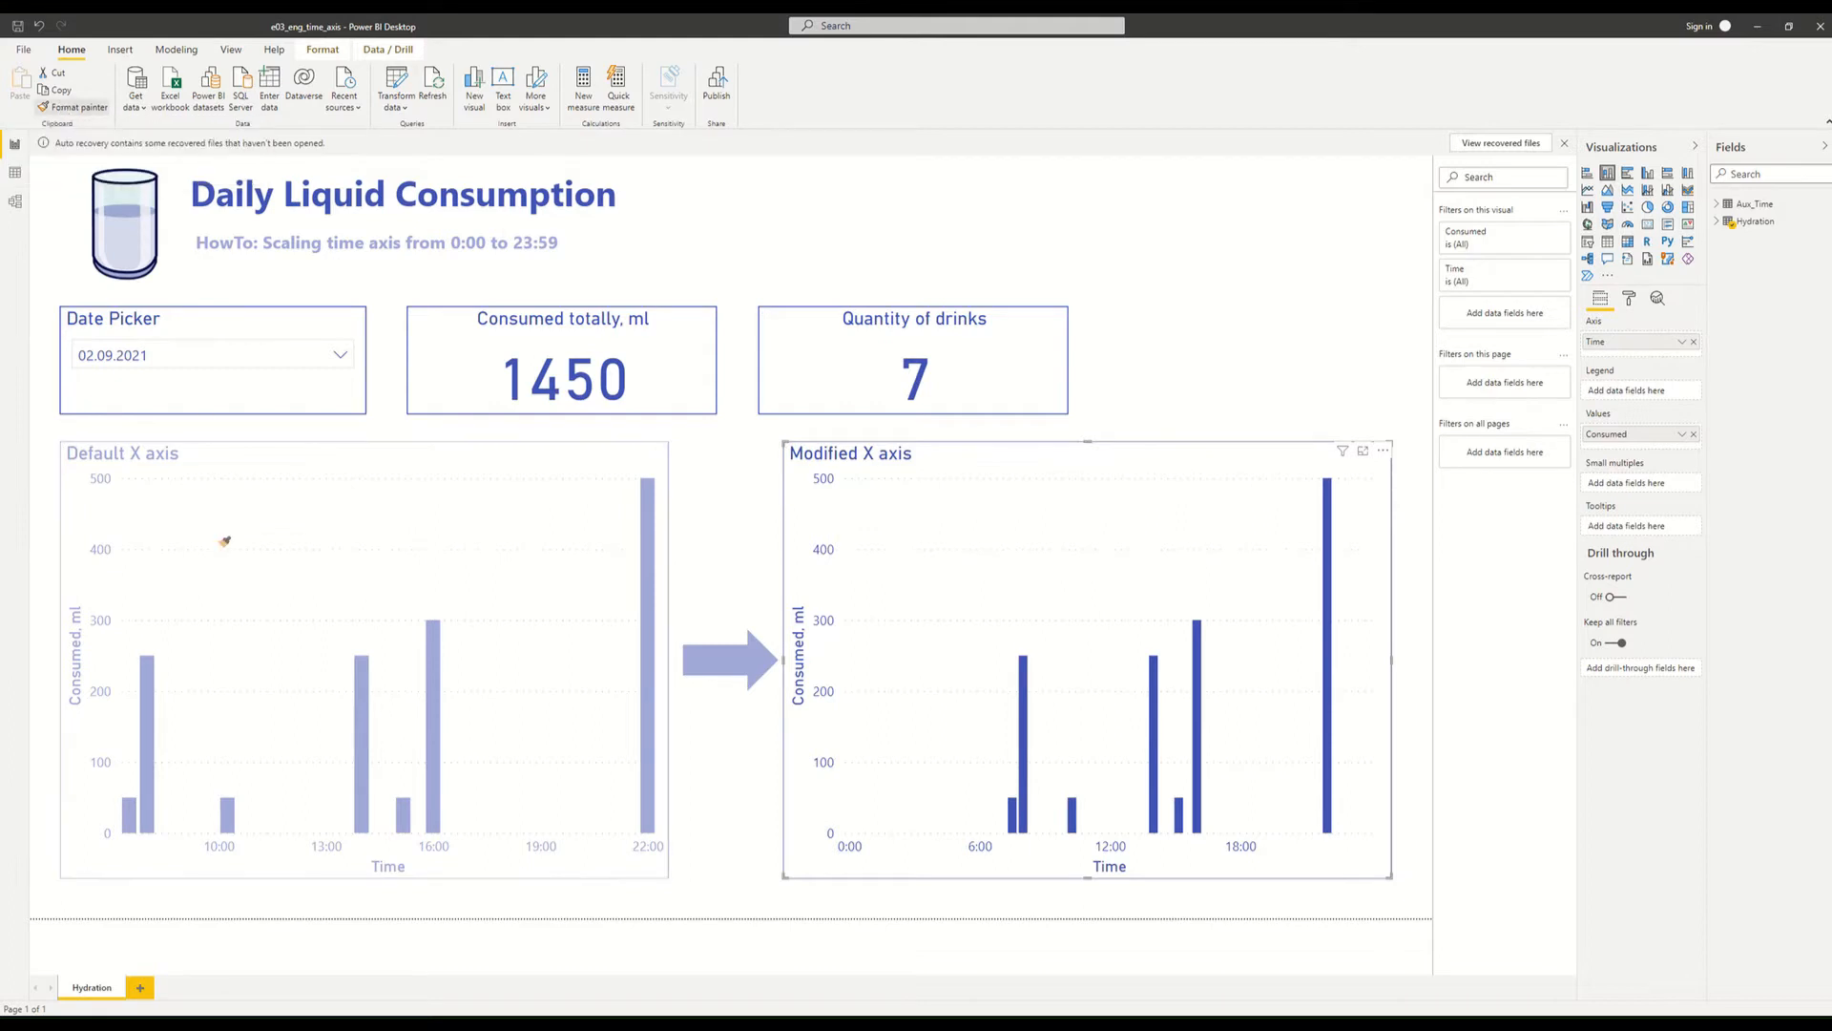
{"action": "left_click", "coordinate": [250, 615]}
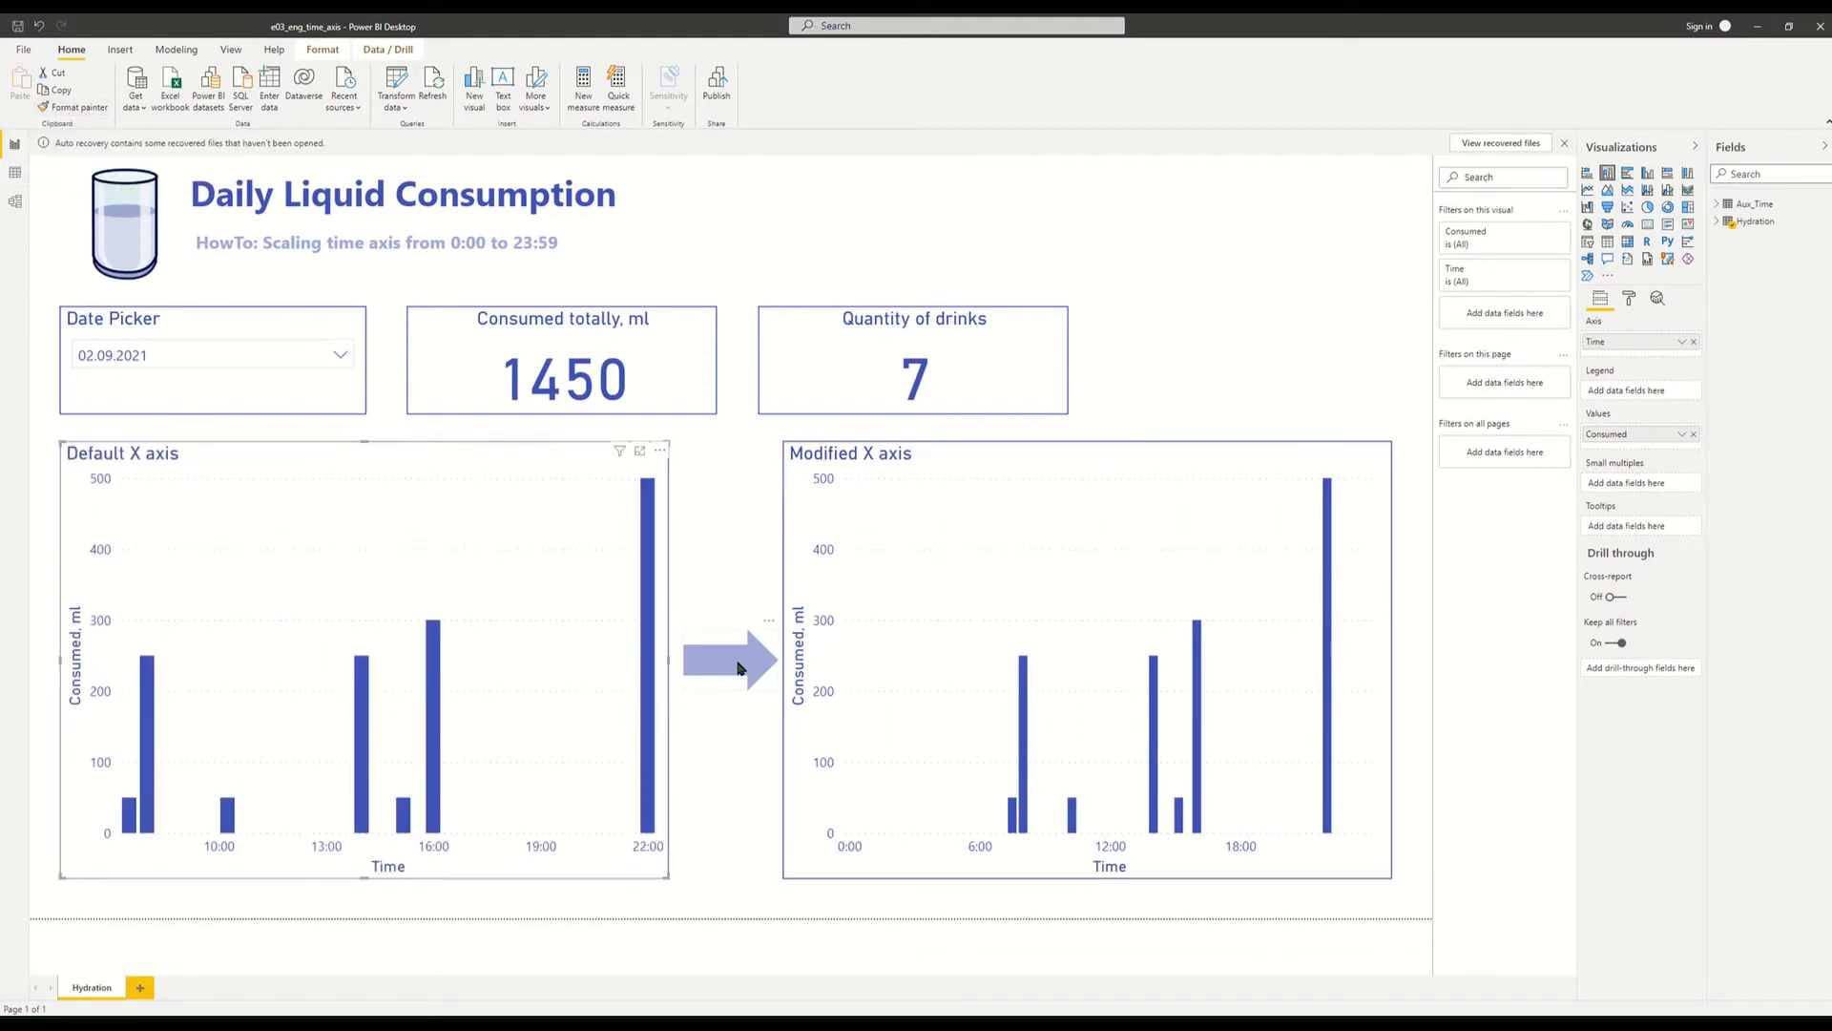
Delete the "Modified X axis" chart and the arrow shape beside it from the report page.
{"action": "left_click", "coordinate": [996, 606]}
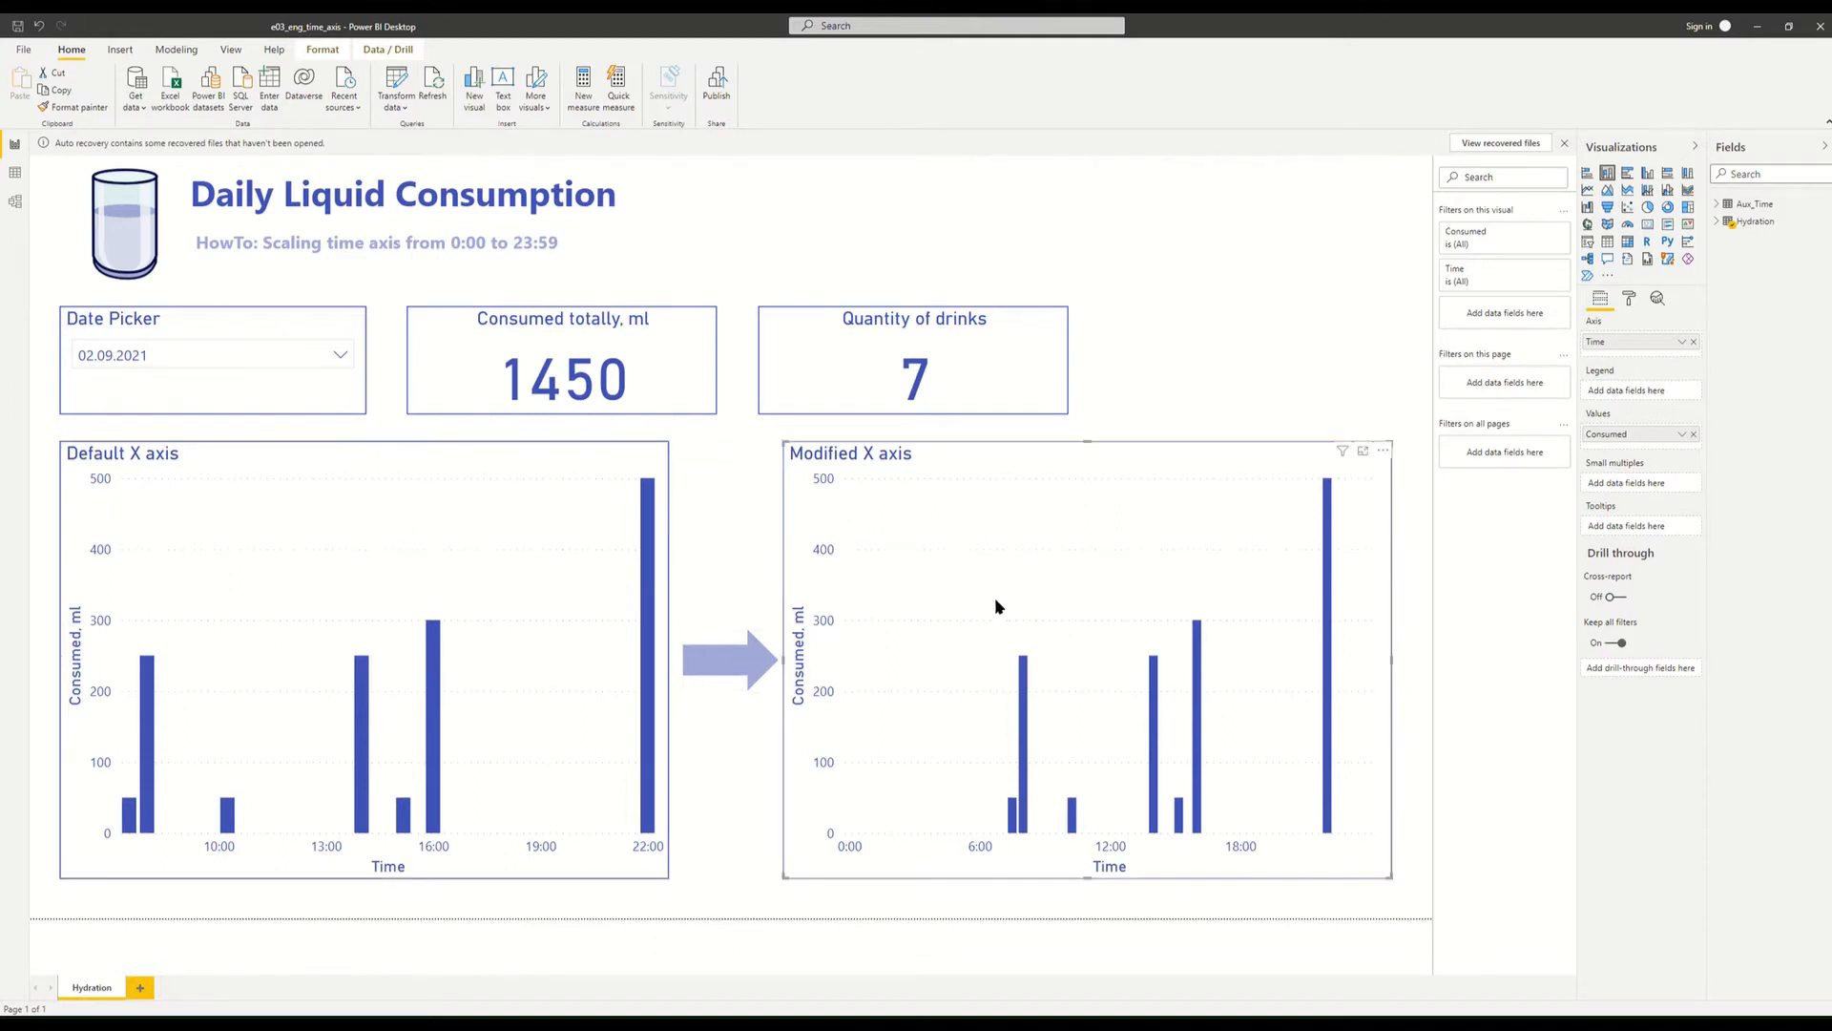
{"action": "key", "text": "Delete"}
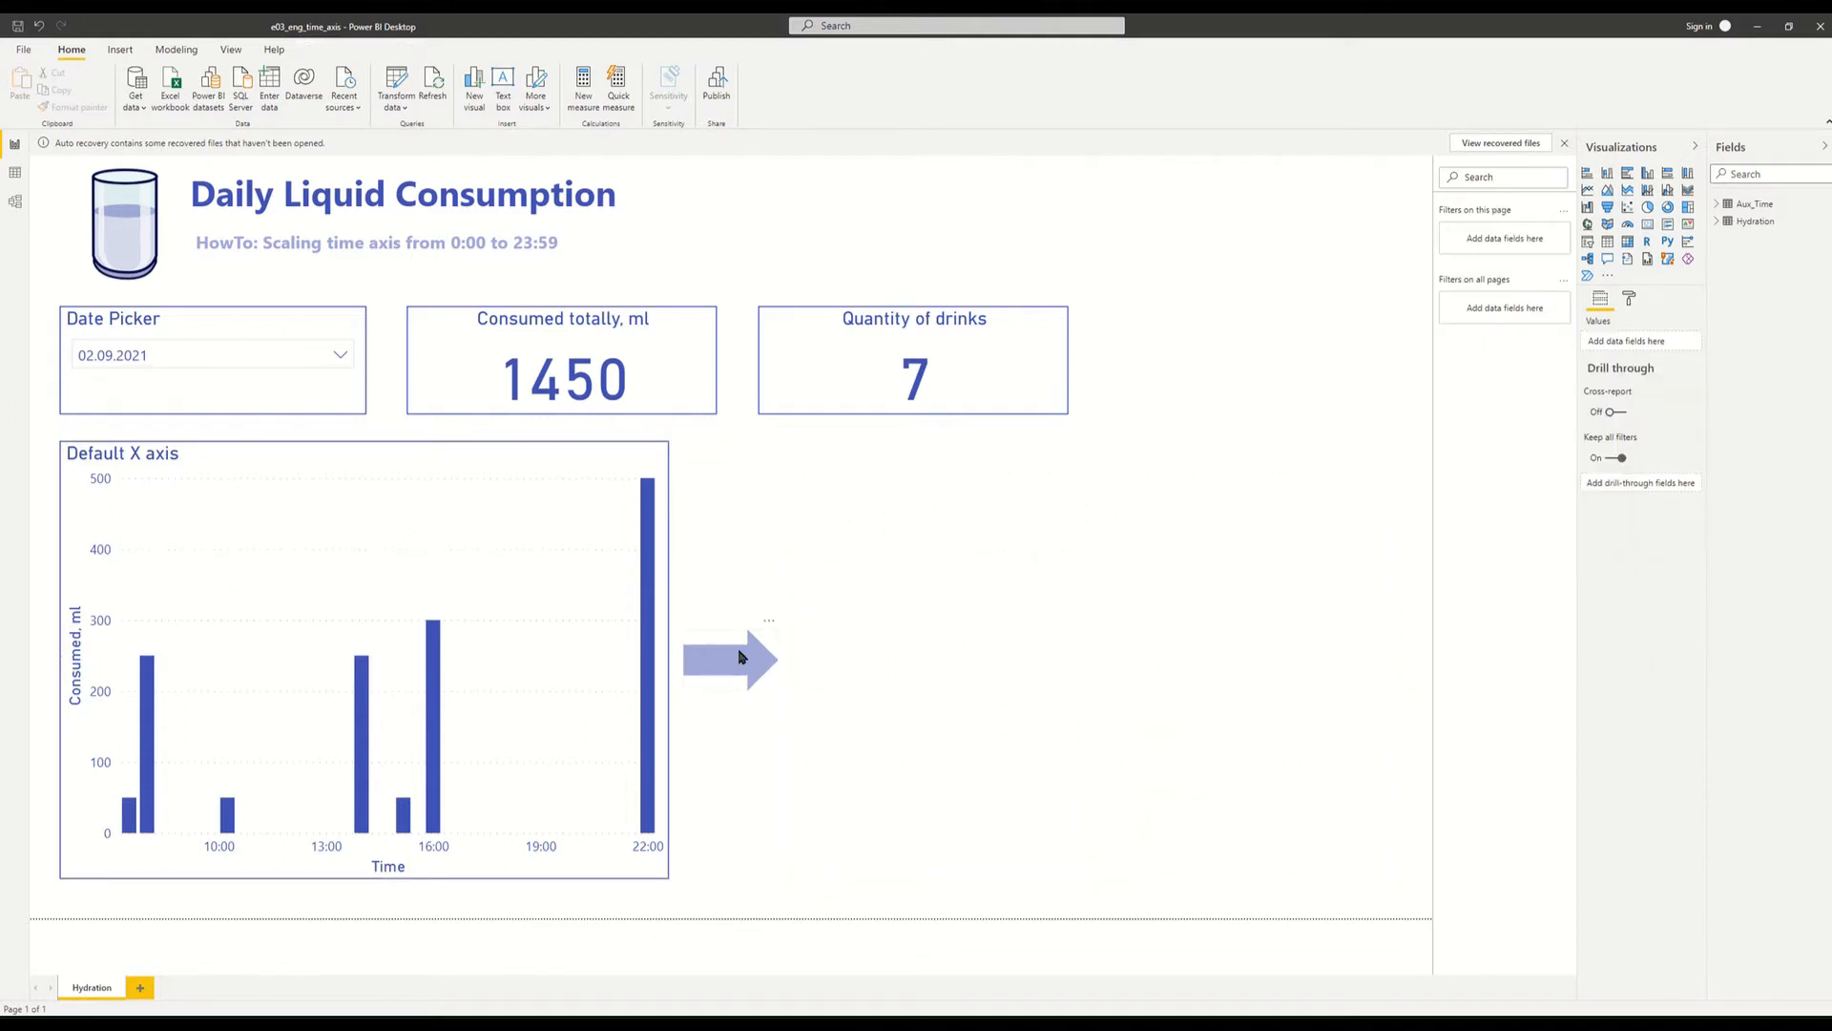
{"action": "left_click", "coordinate": [741, 657]}
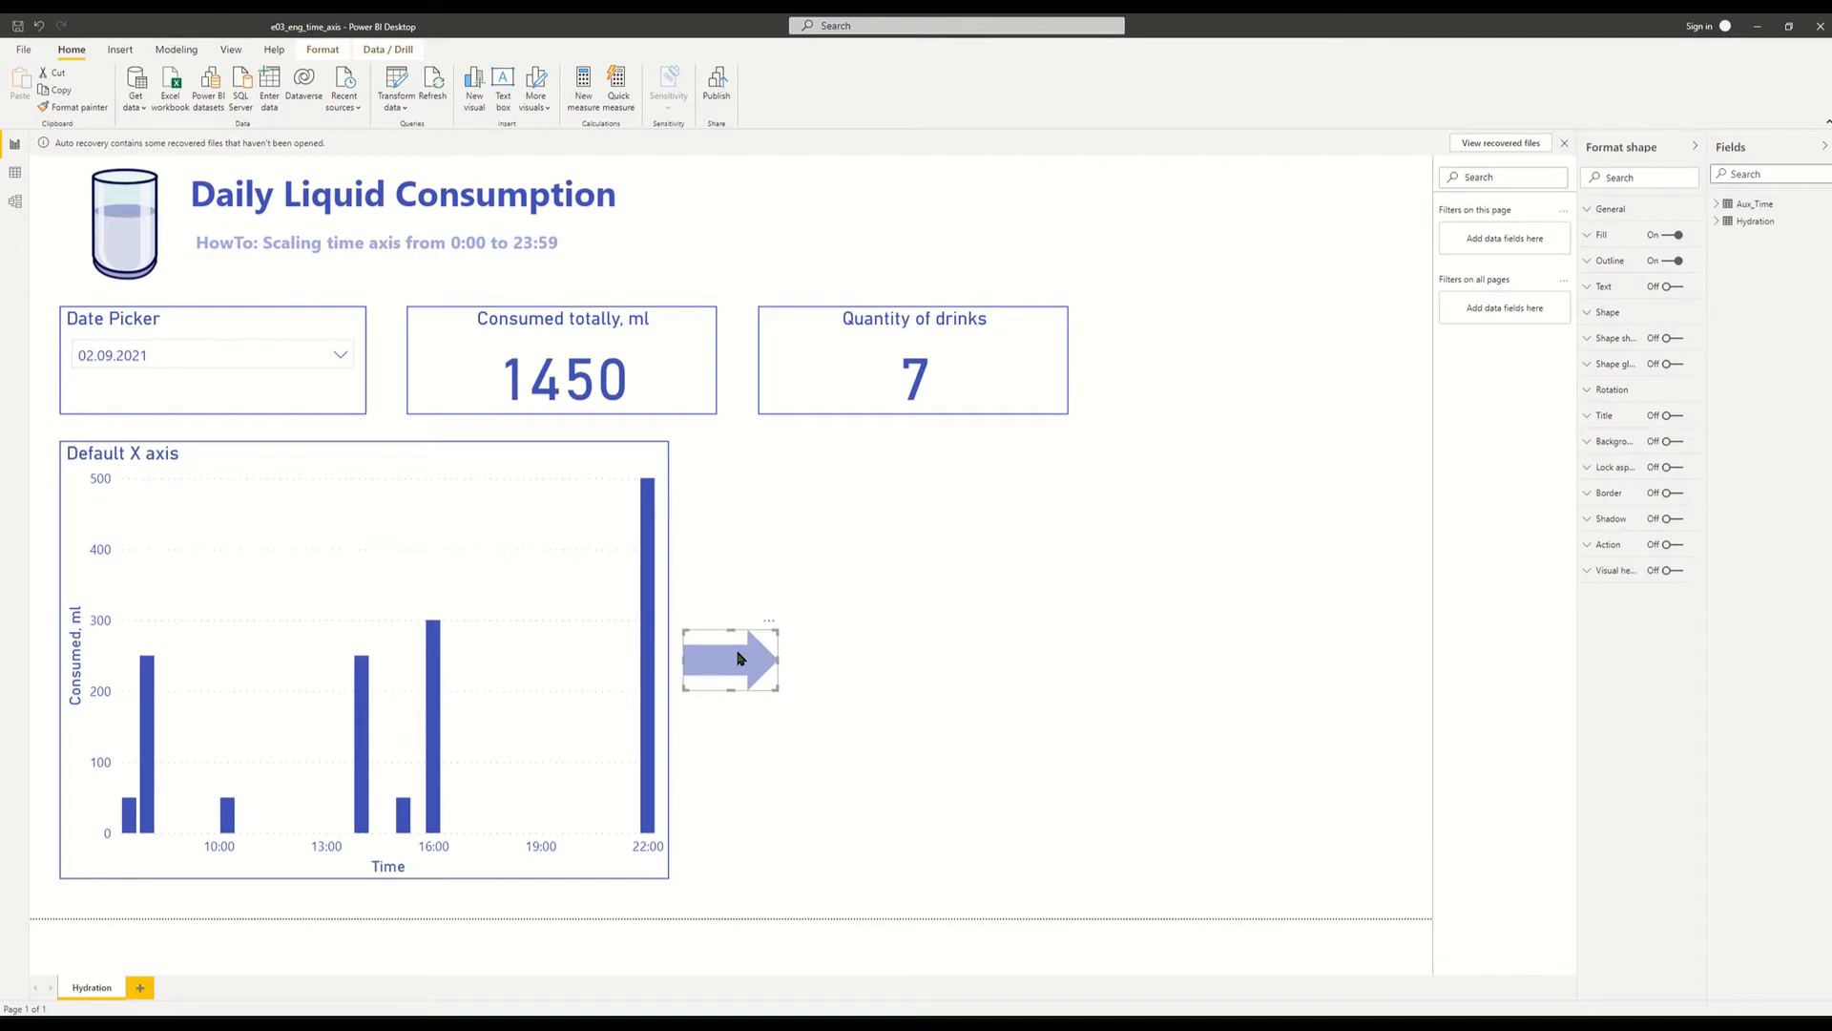
{"action": "key", "text": "Delete"}
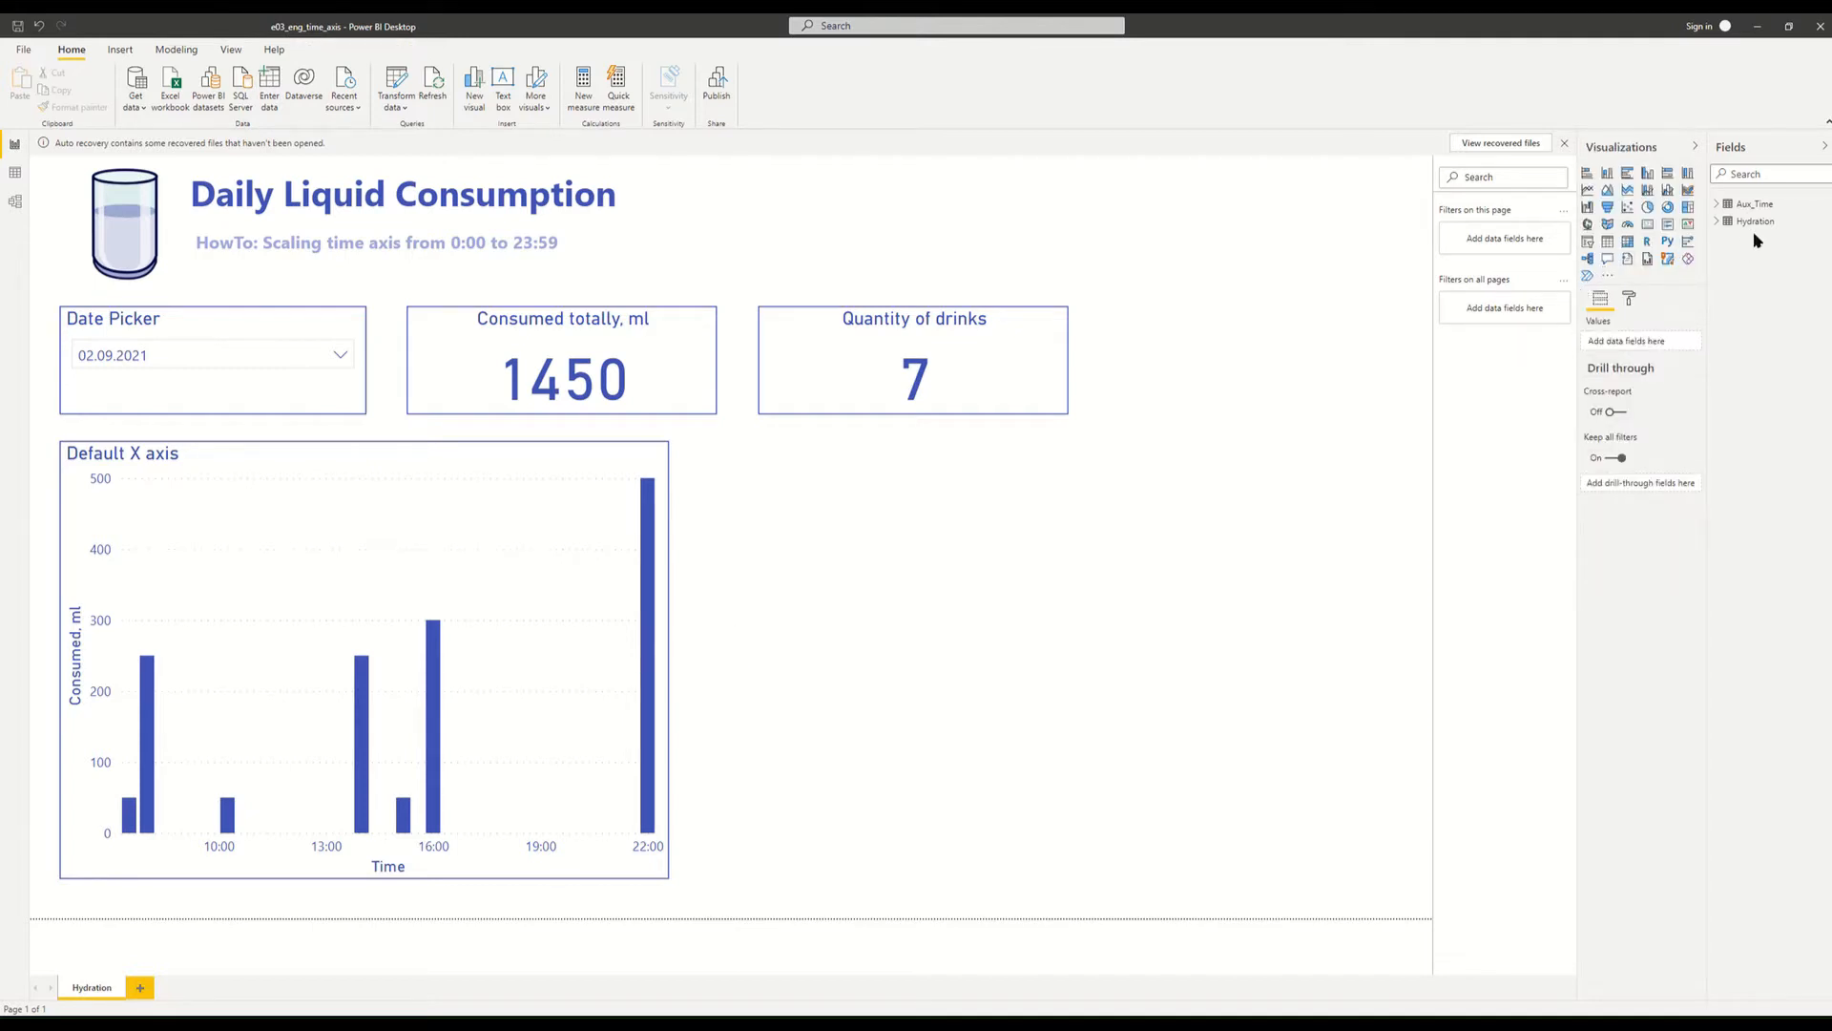
Delete the Aux_Time table from the data model.
{"action": "right_click", "coordinate": [1733, 209]}
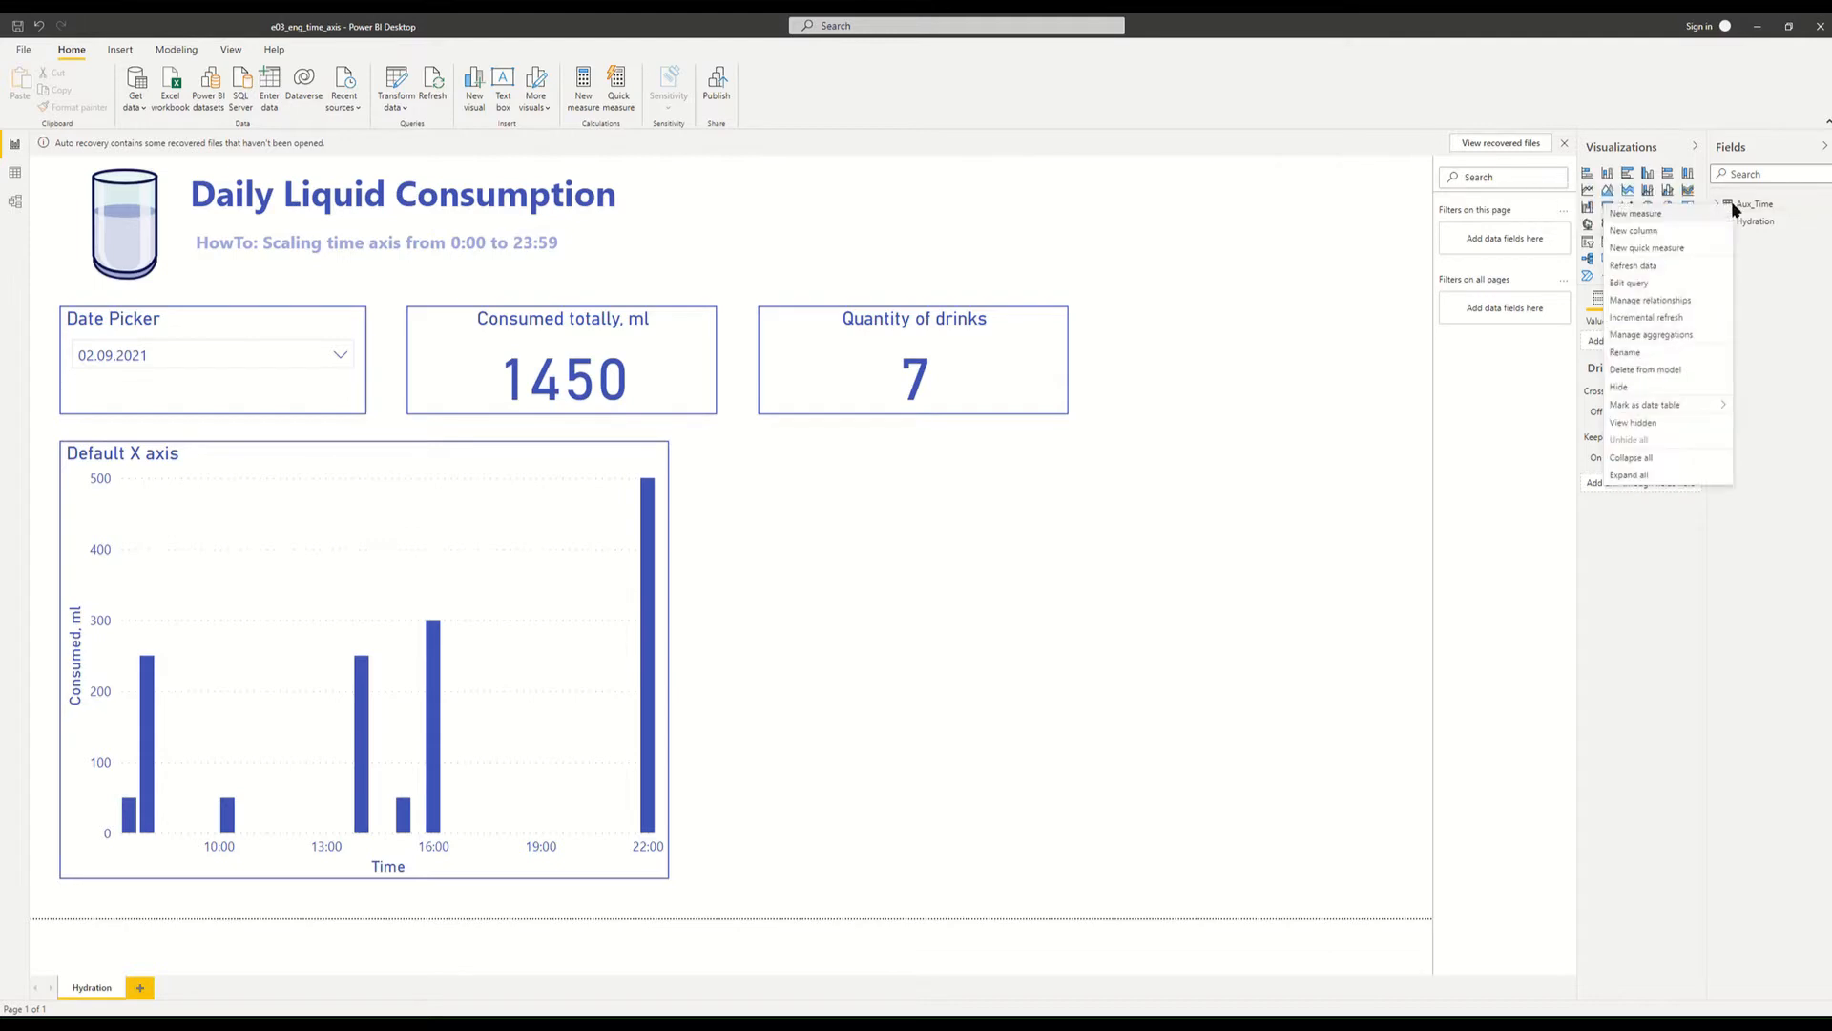
{"action": "left_click", "coordinate": [1643, 372]}
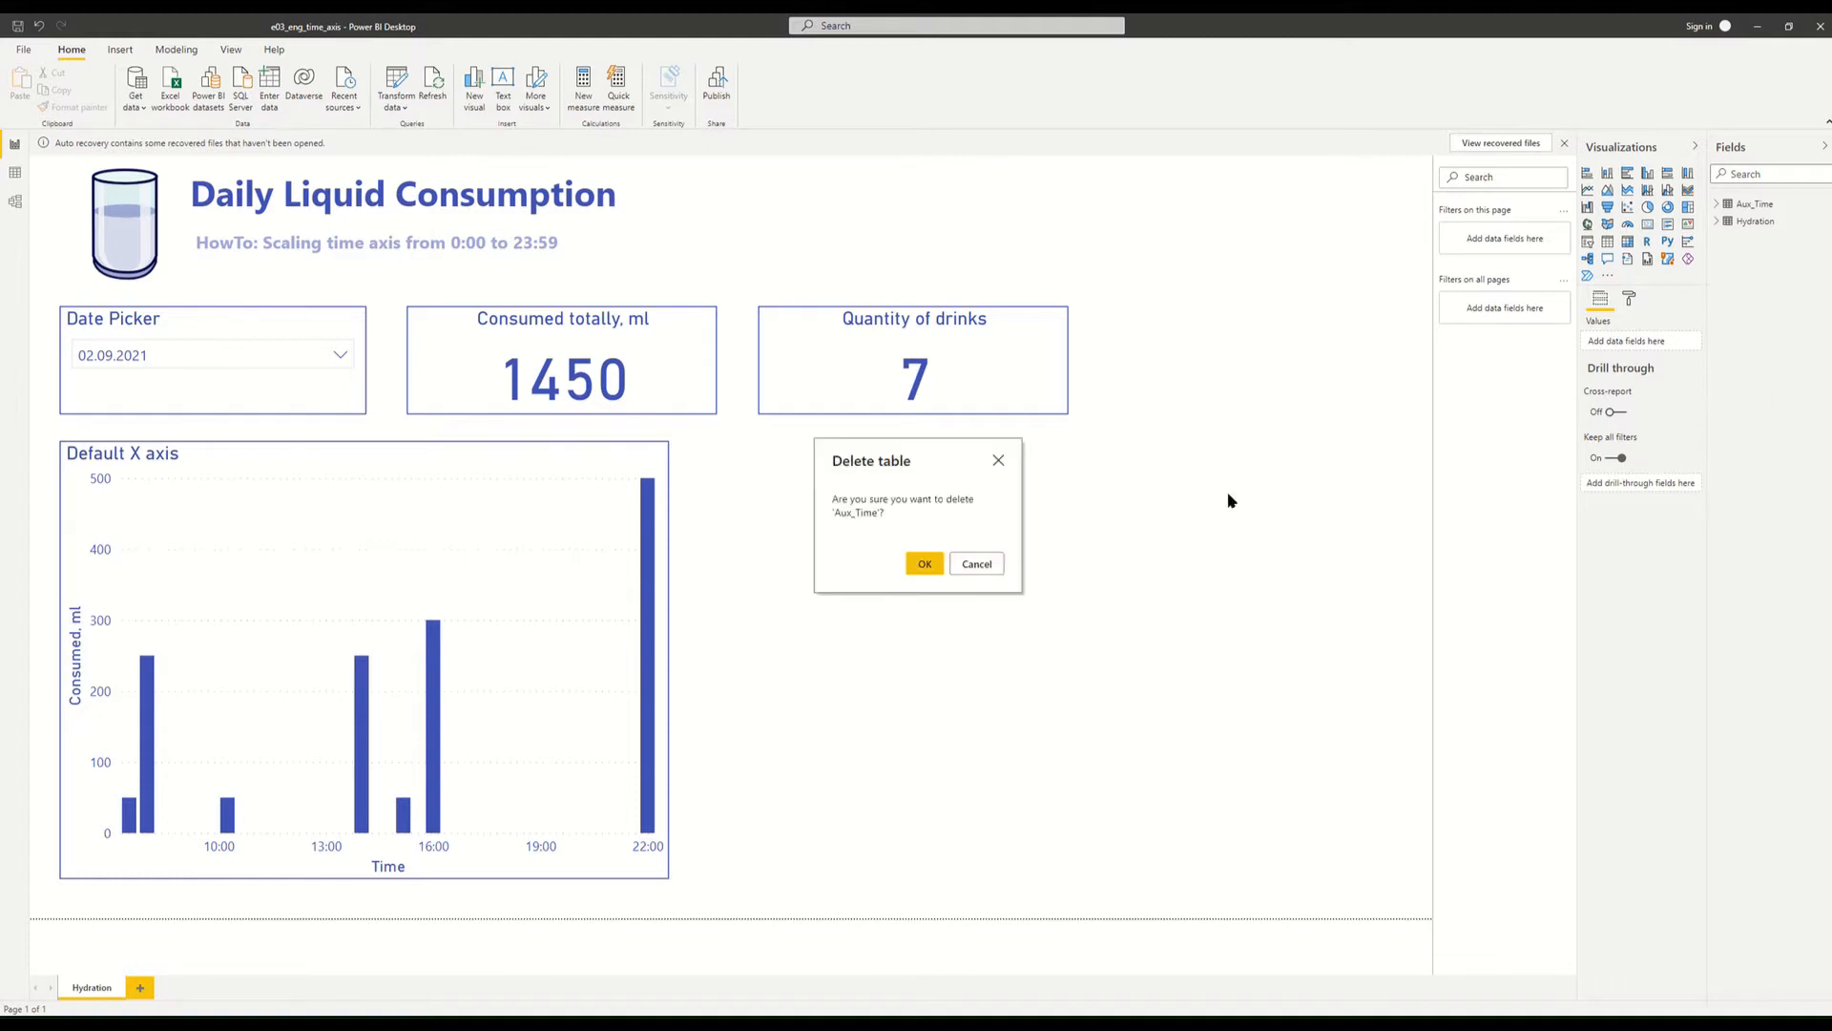
{"action": "left_click", "coordinate": [924, 561]}
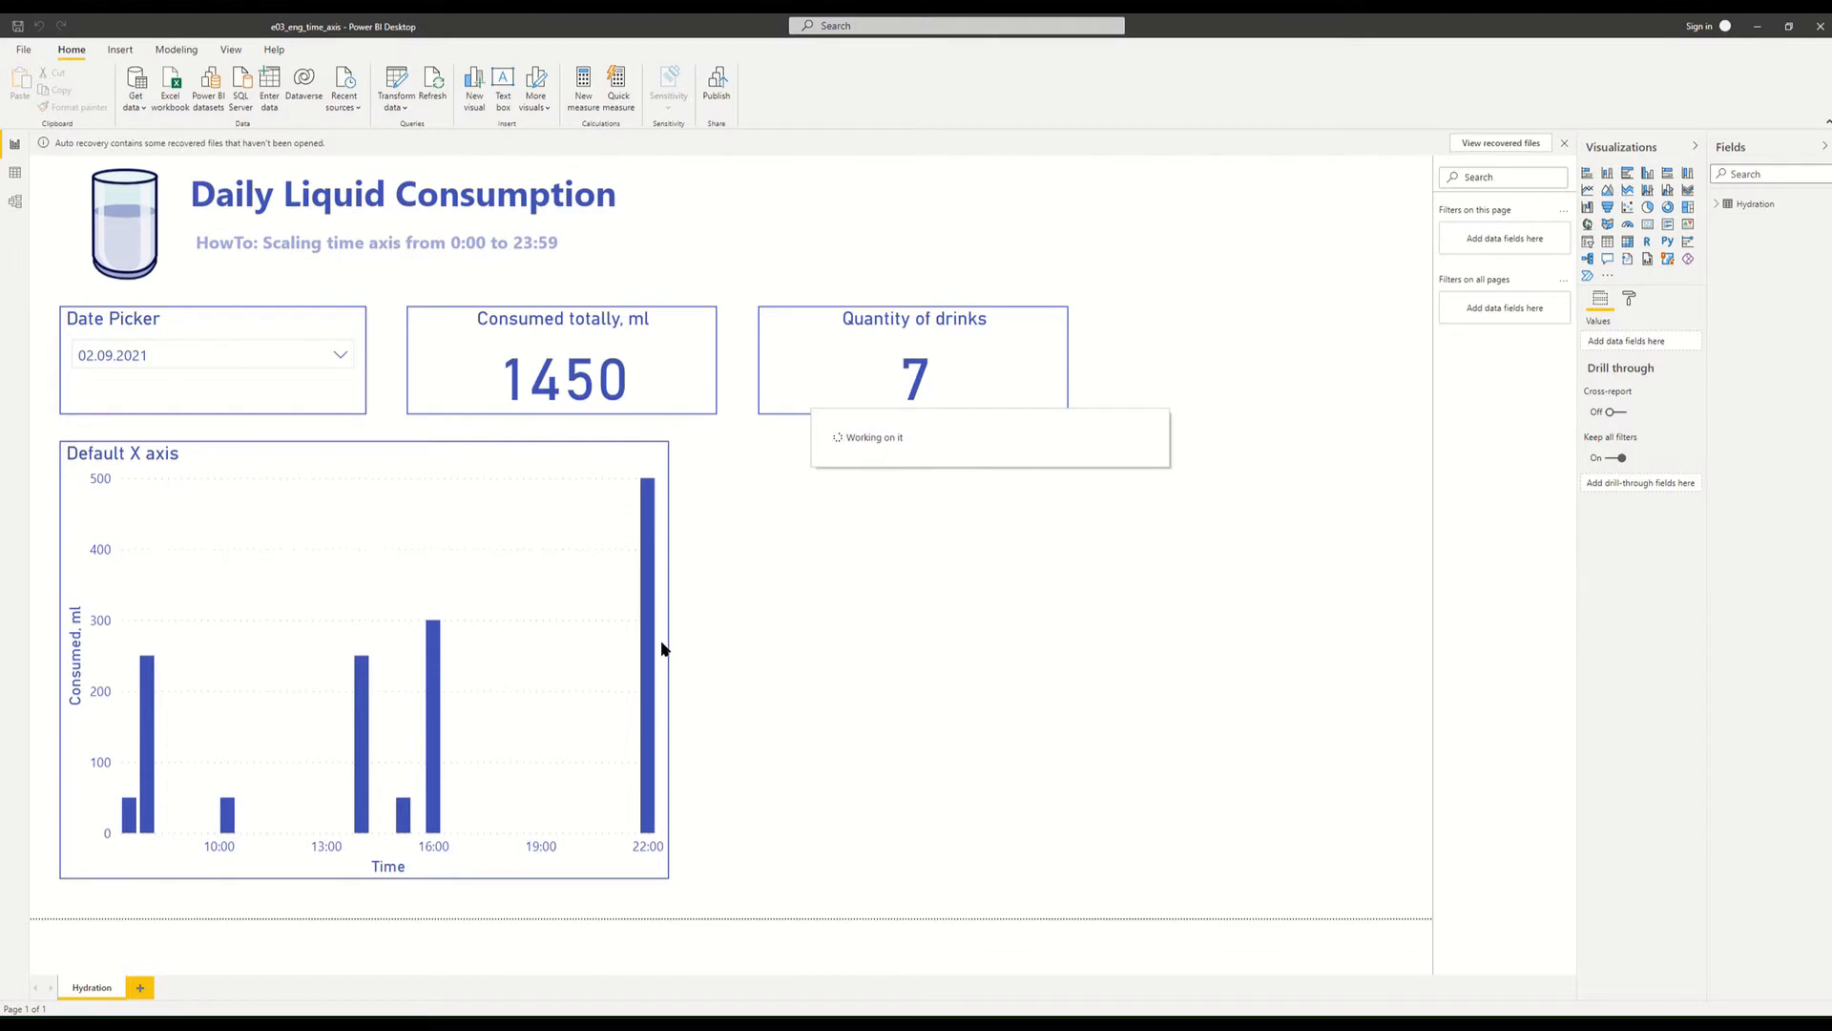
Widen the "Default X axis" chart so that it spans almost the full width of the report page.
{"action": "left_click", "coordinate": [647, 660]}
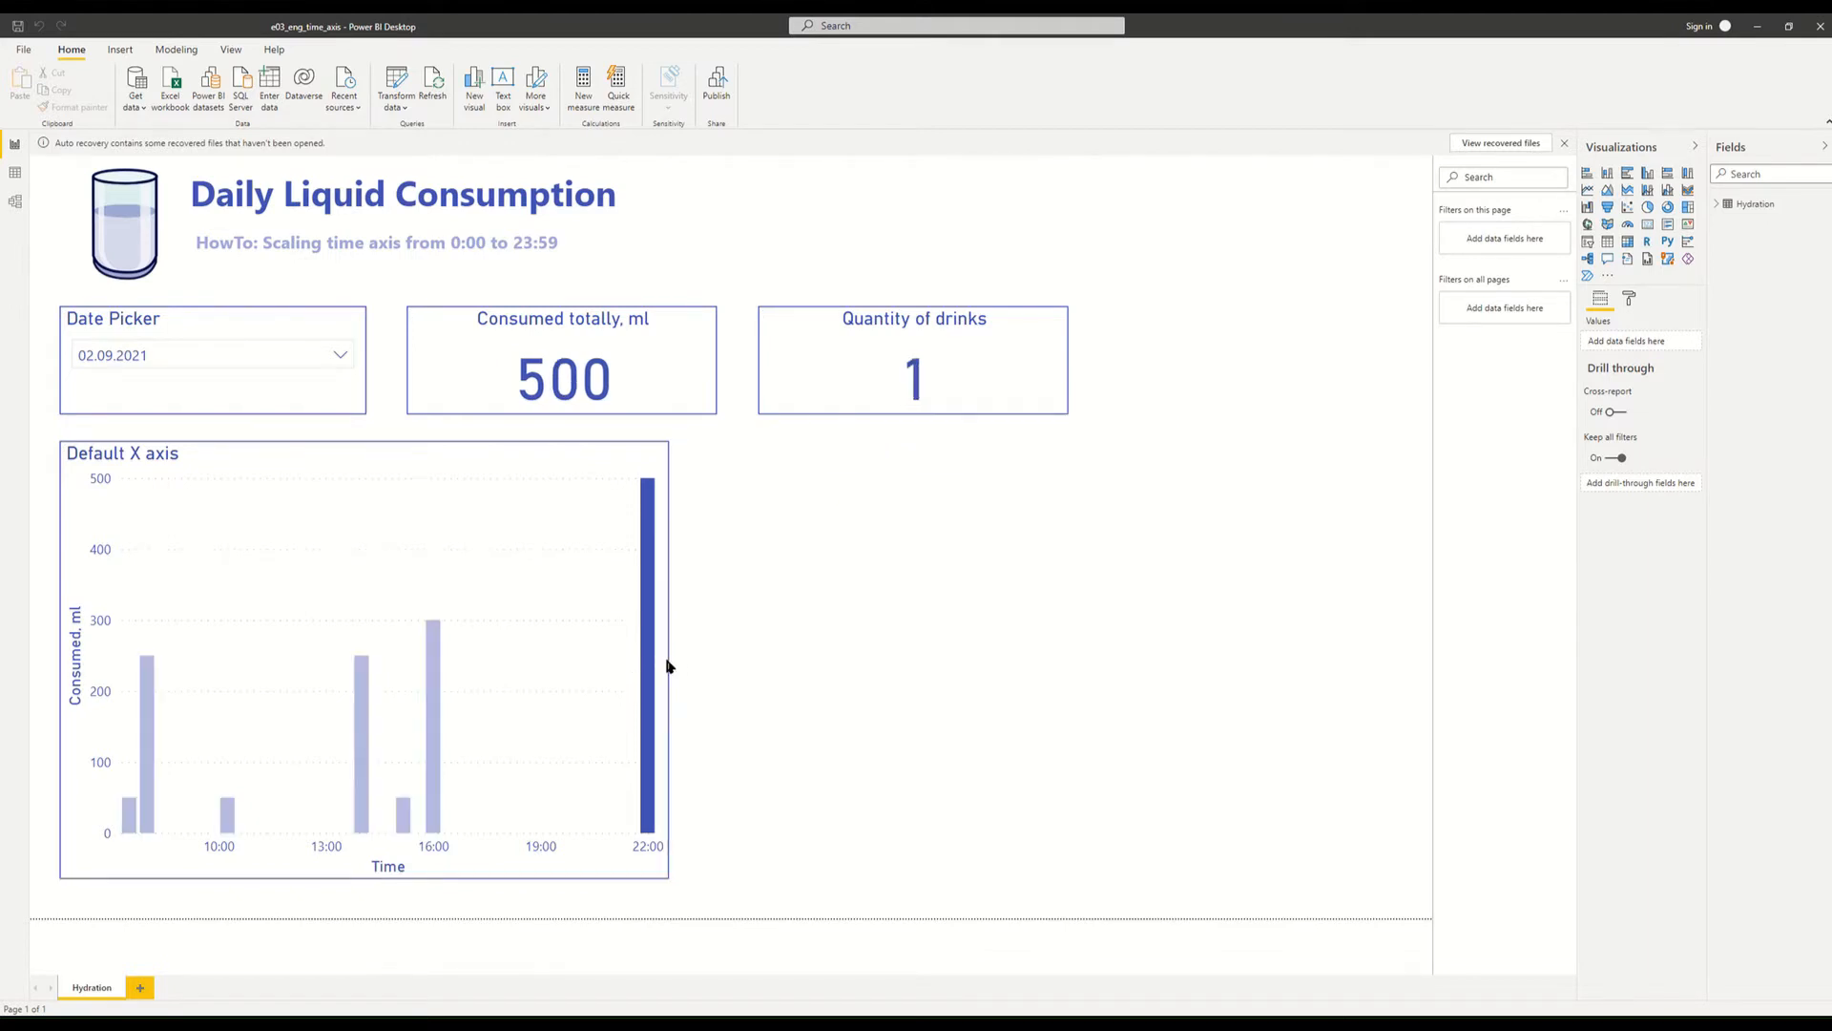
{"action": "left_click", "coordinate": [598, 667]}
{"action": "left_click_drag", "start_coordinate": [669, 656], "coordinate": [1399, 646]}
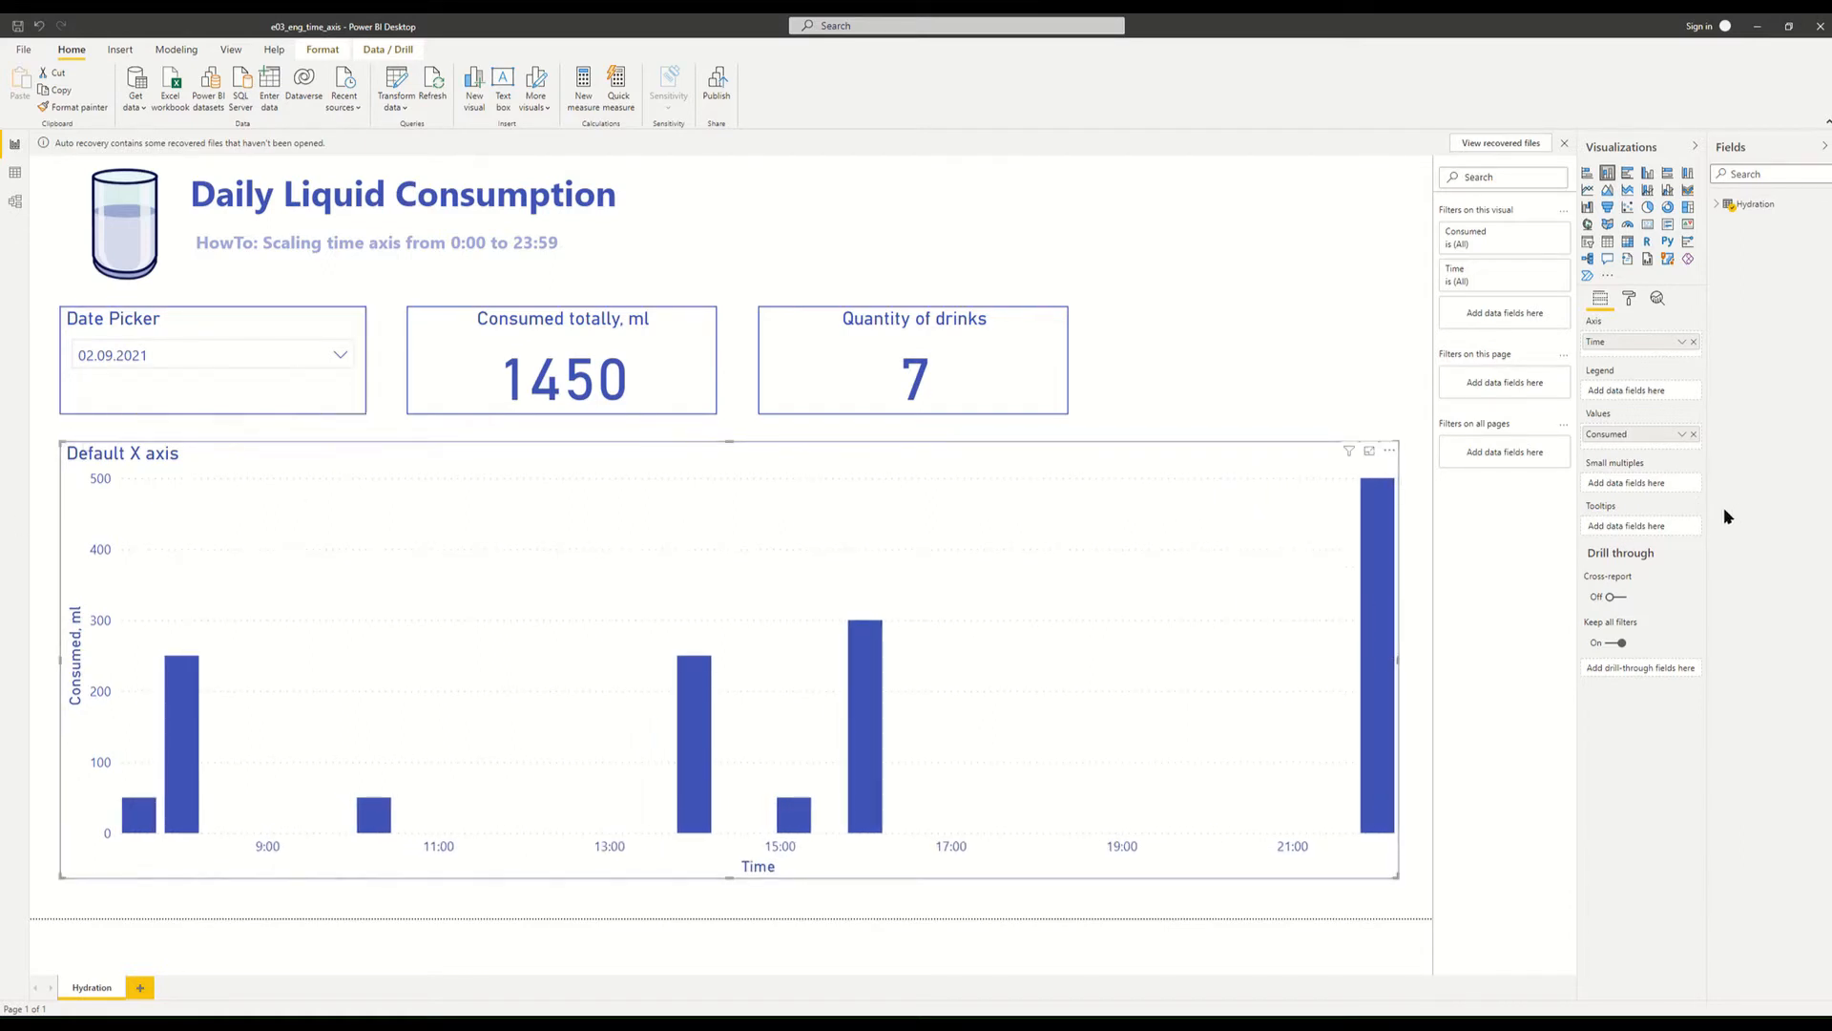
Turn off the title of the widened column chart.
{"action": "left_click", "coordinate": [1634, 299]}
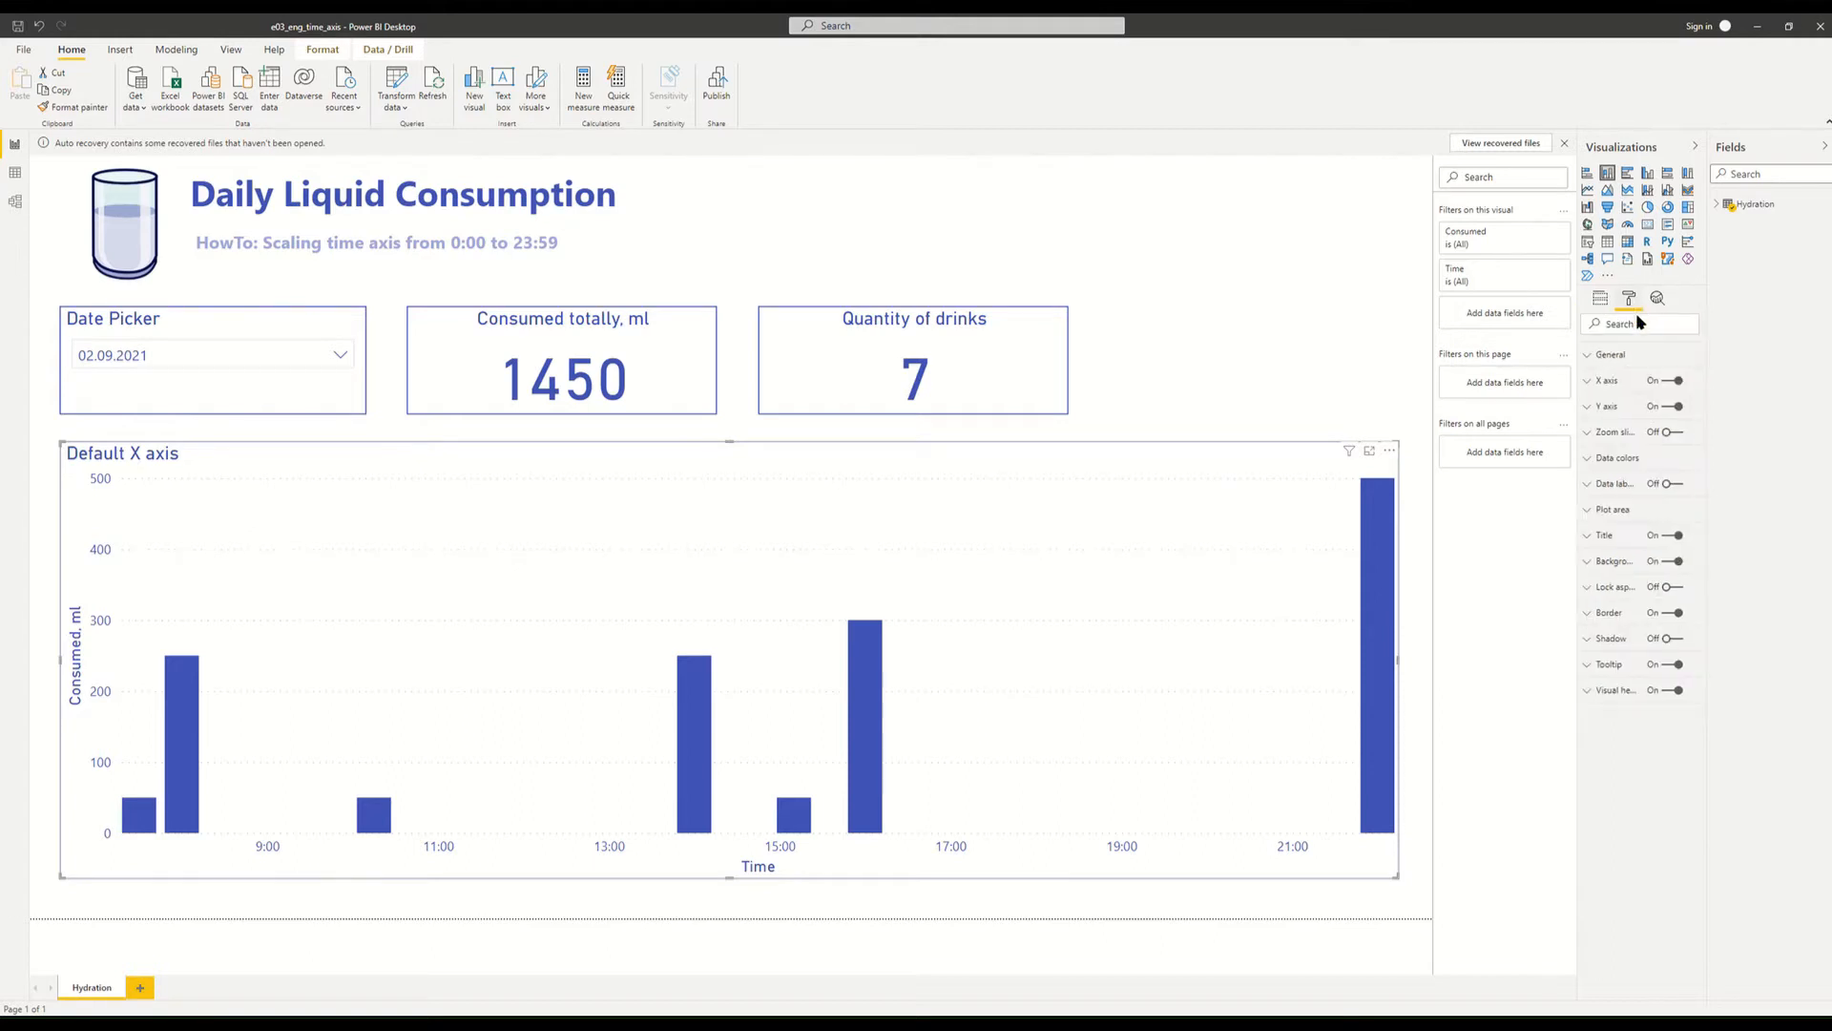
{"action": "left_click", "coordinate": [1622, 381]}
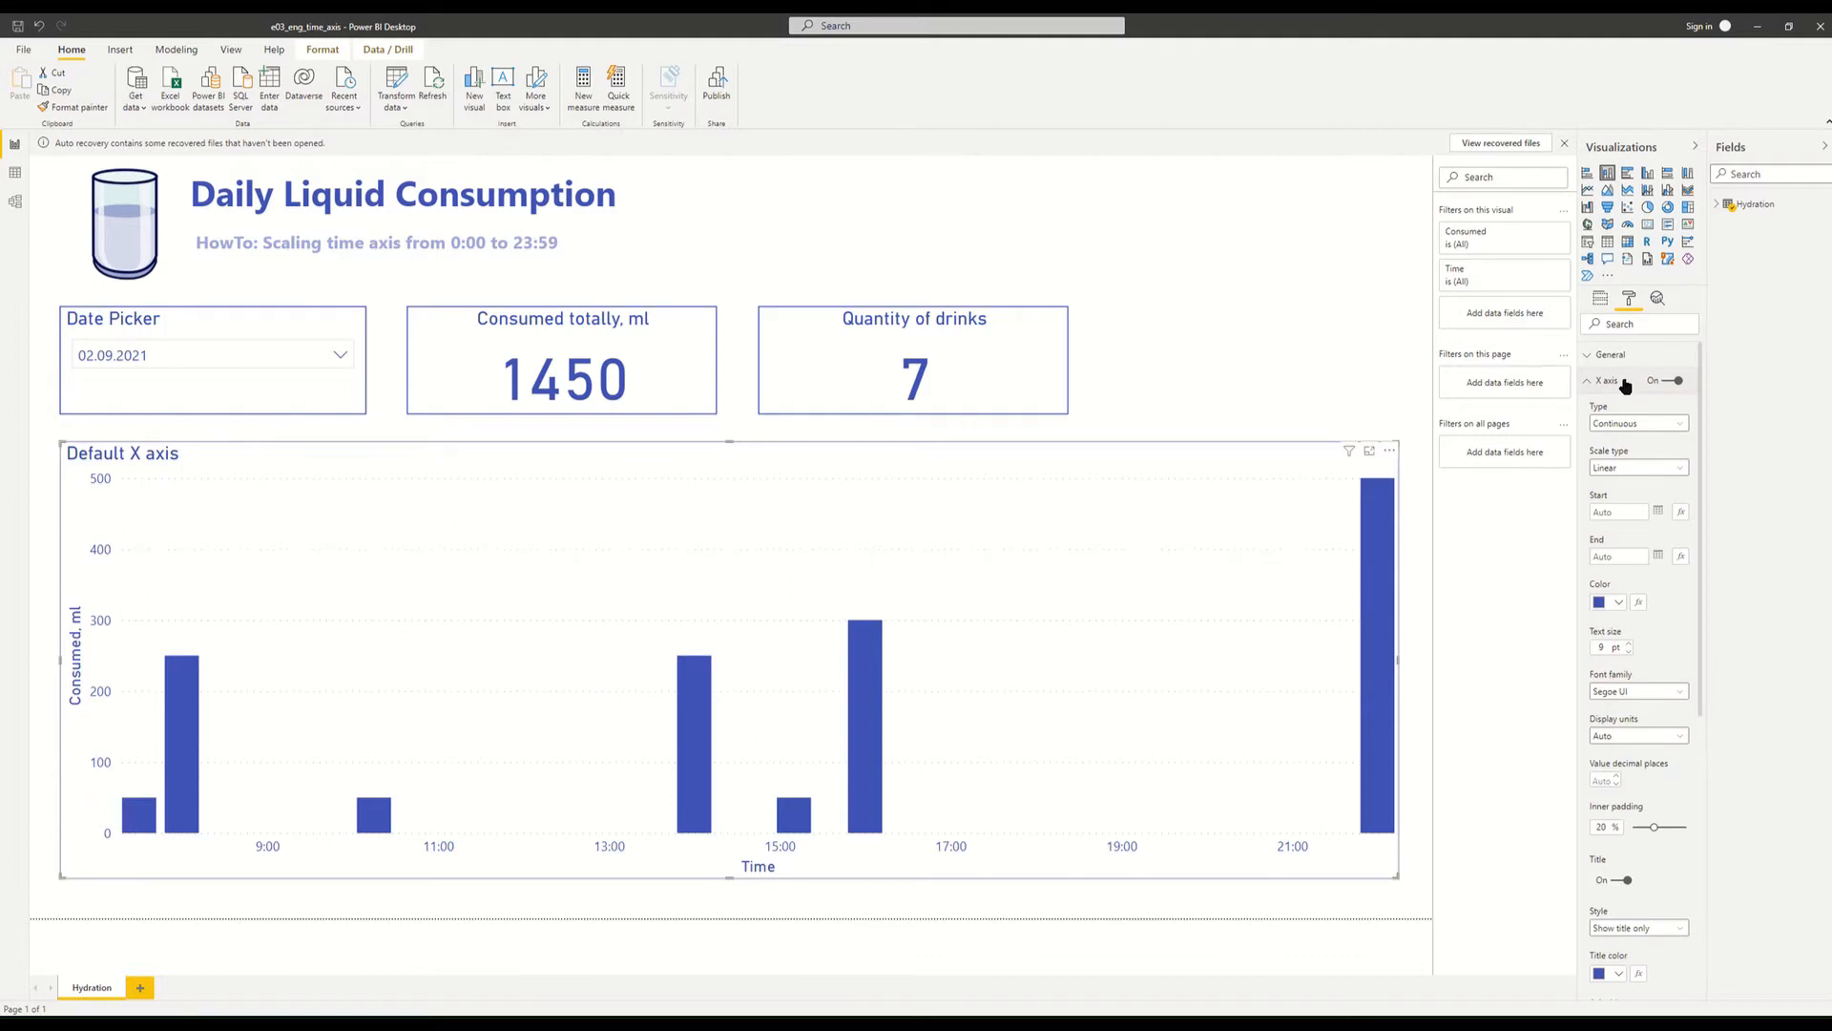
{"action": "left_click", "coordinate": [1625, 385]}
{"action": "left_click", "coordinate": [1669, 536]}
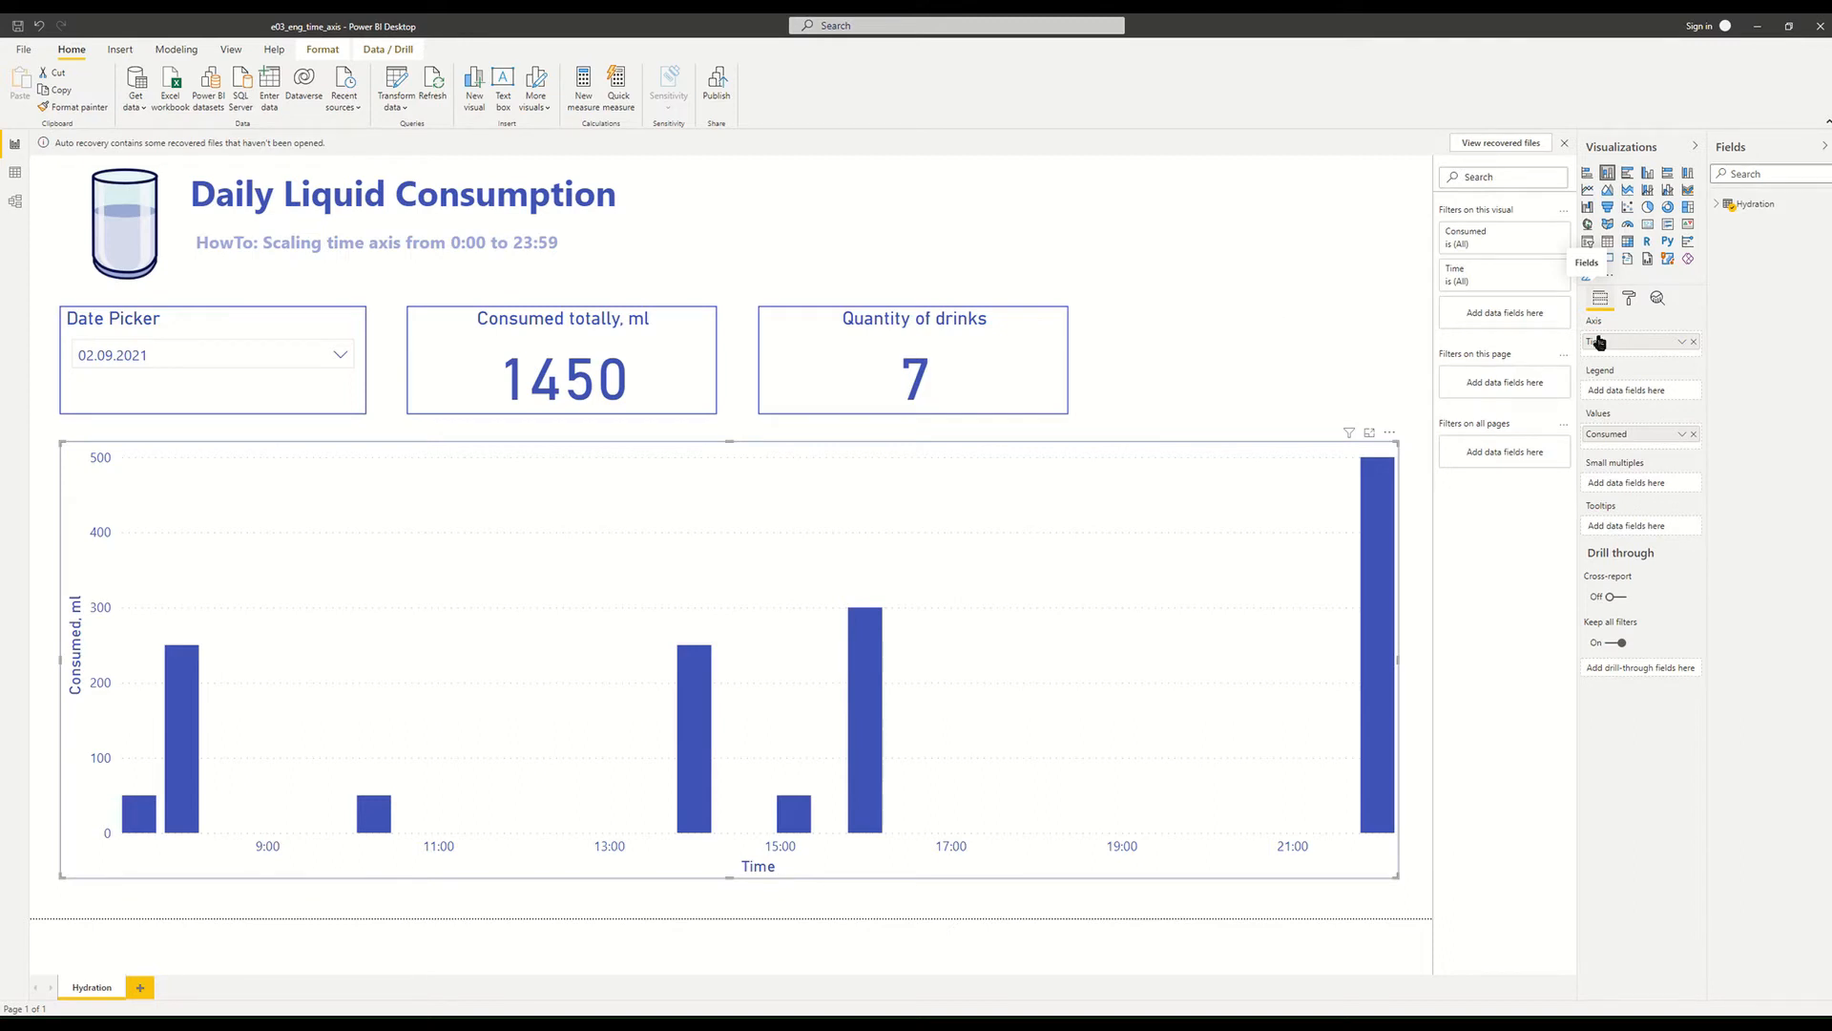
Try setting the start of the chart's X axis to 10/25/2021.
{"action": "left_click", "coordinate": [1629, 300]}
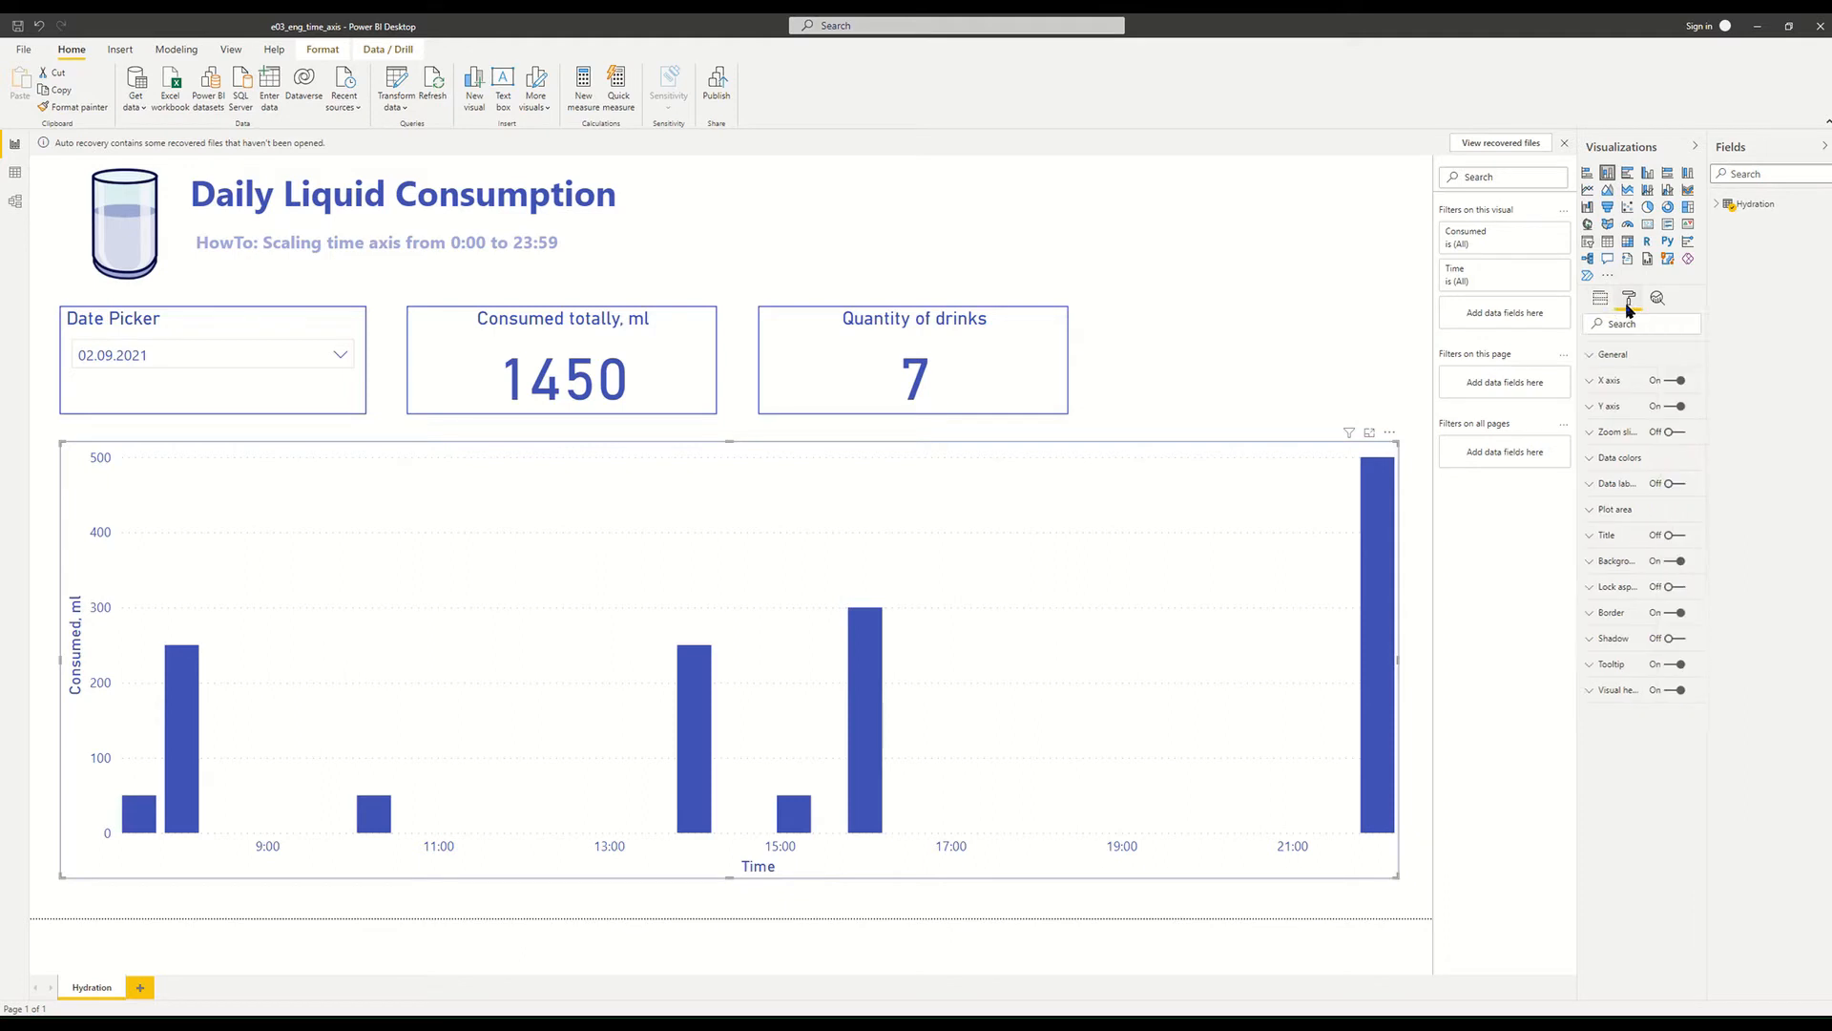
{"action": "left_click", "coordinate": [1609, 381]}
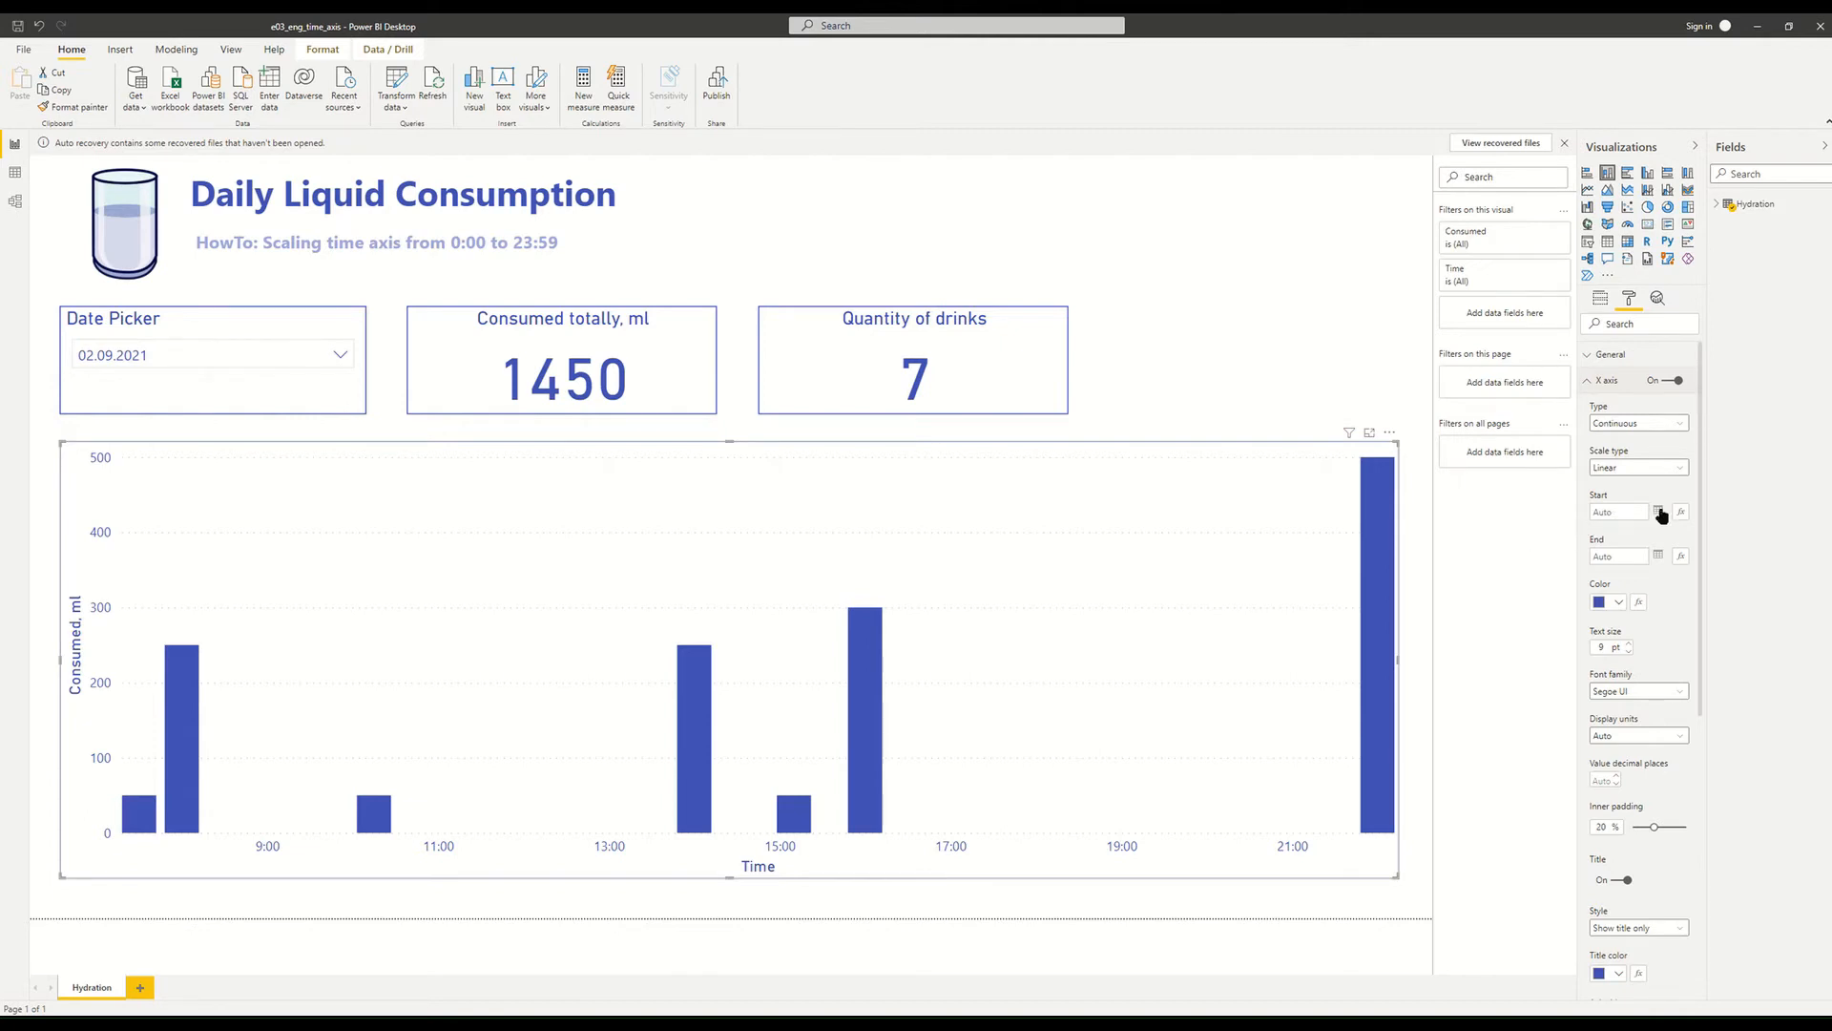
{"action": "left_click", "coordinate": [1657, 513]}
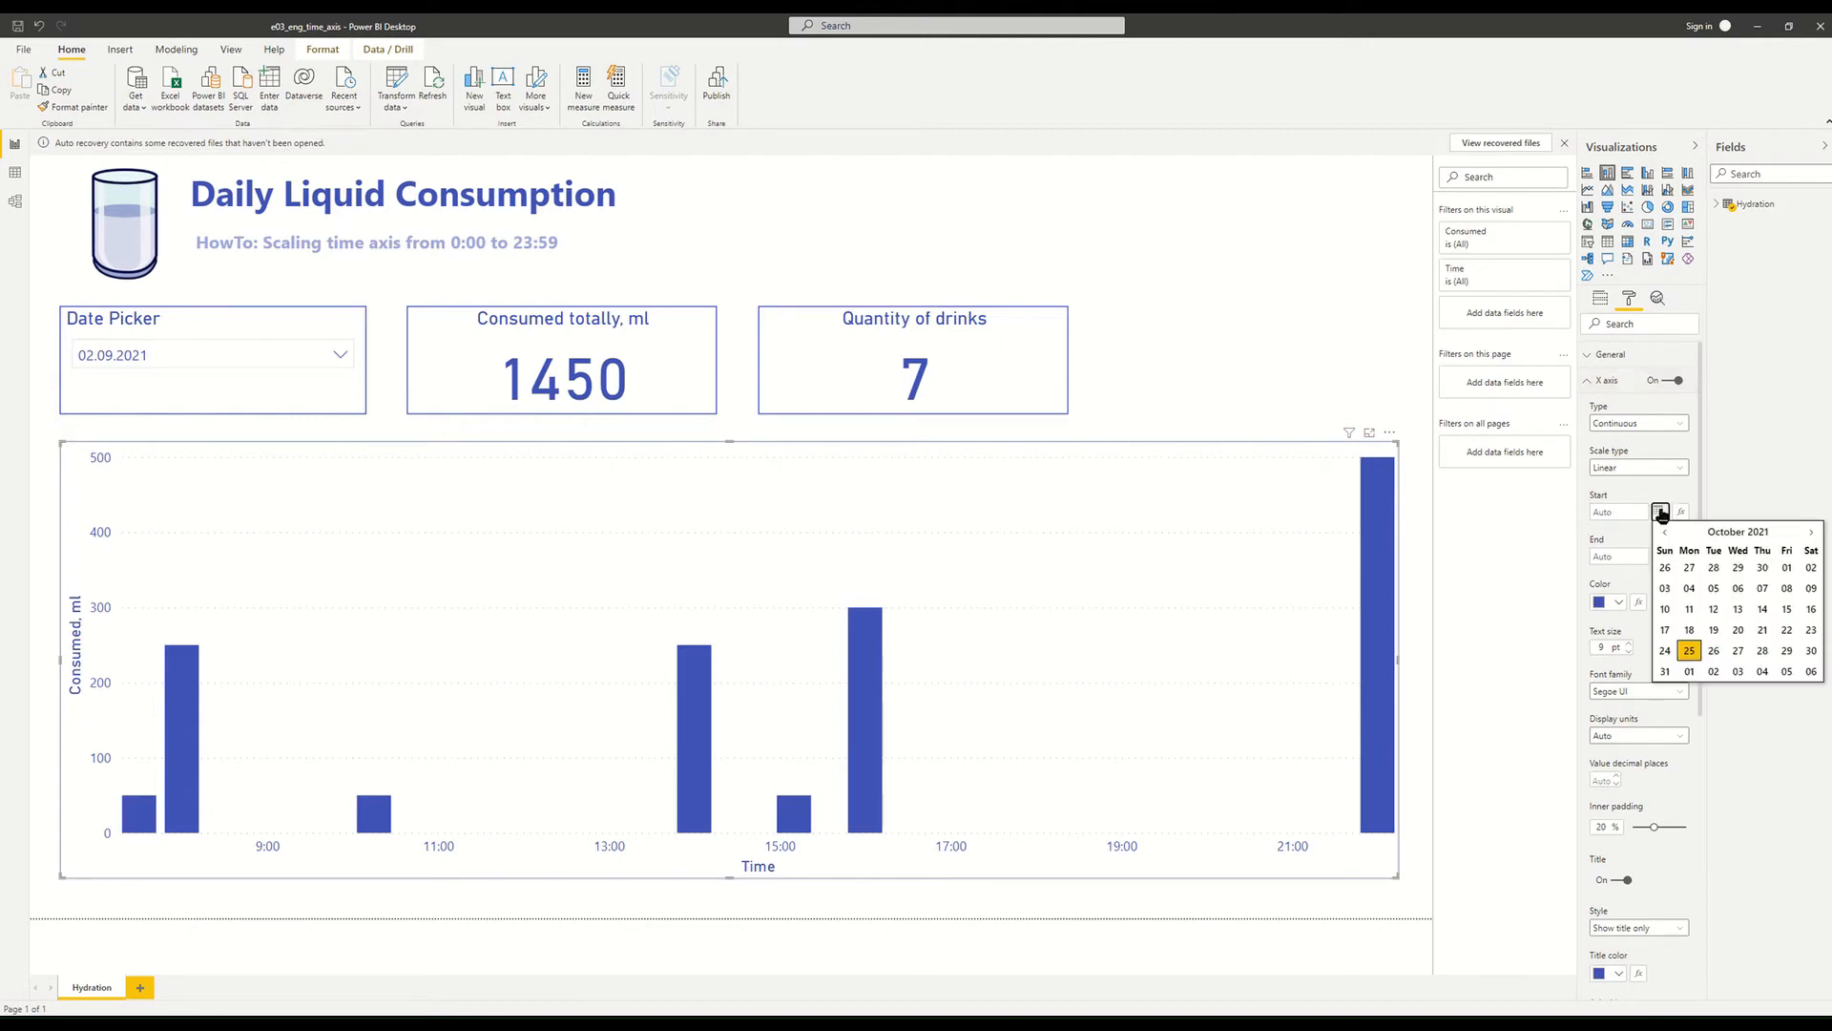
{"action": "left_click", "coordinate": [1689, 650]}
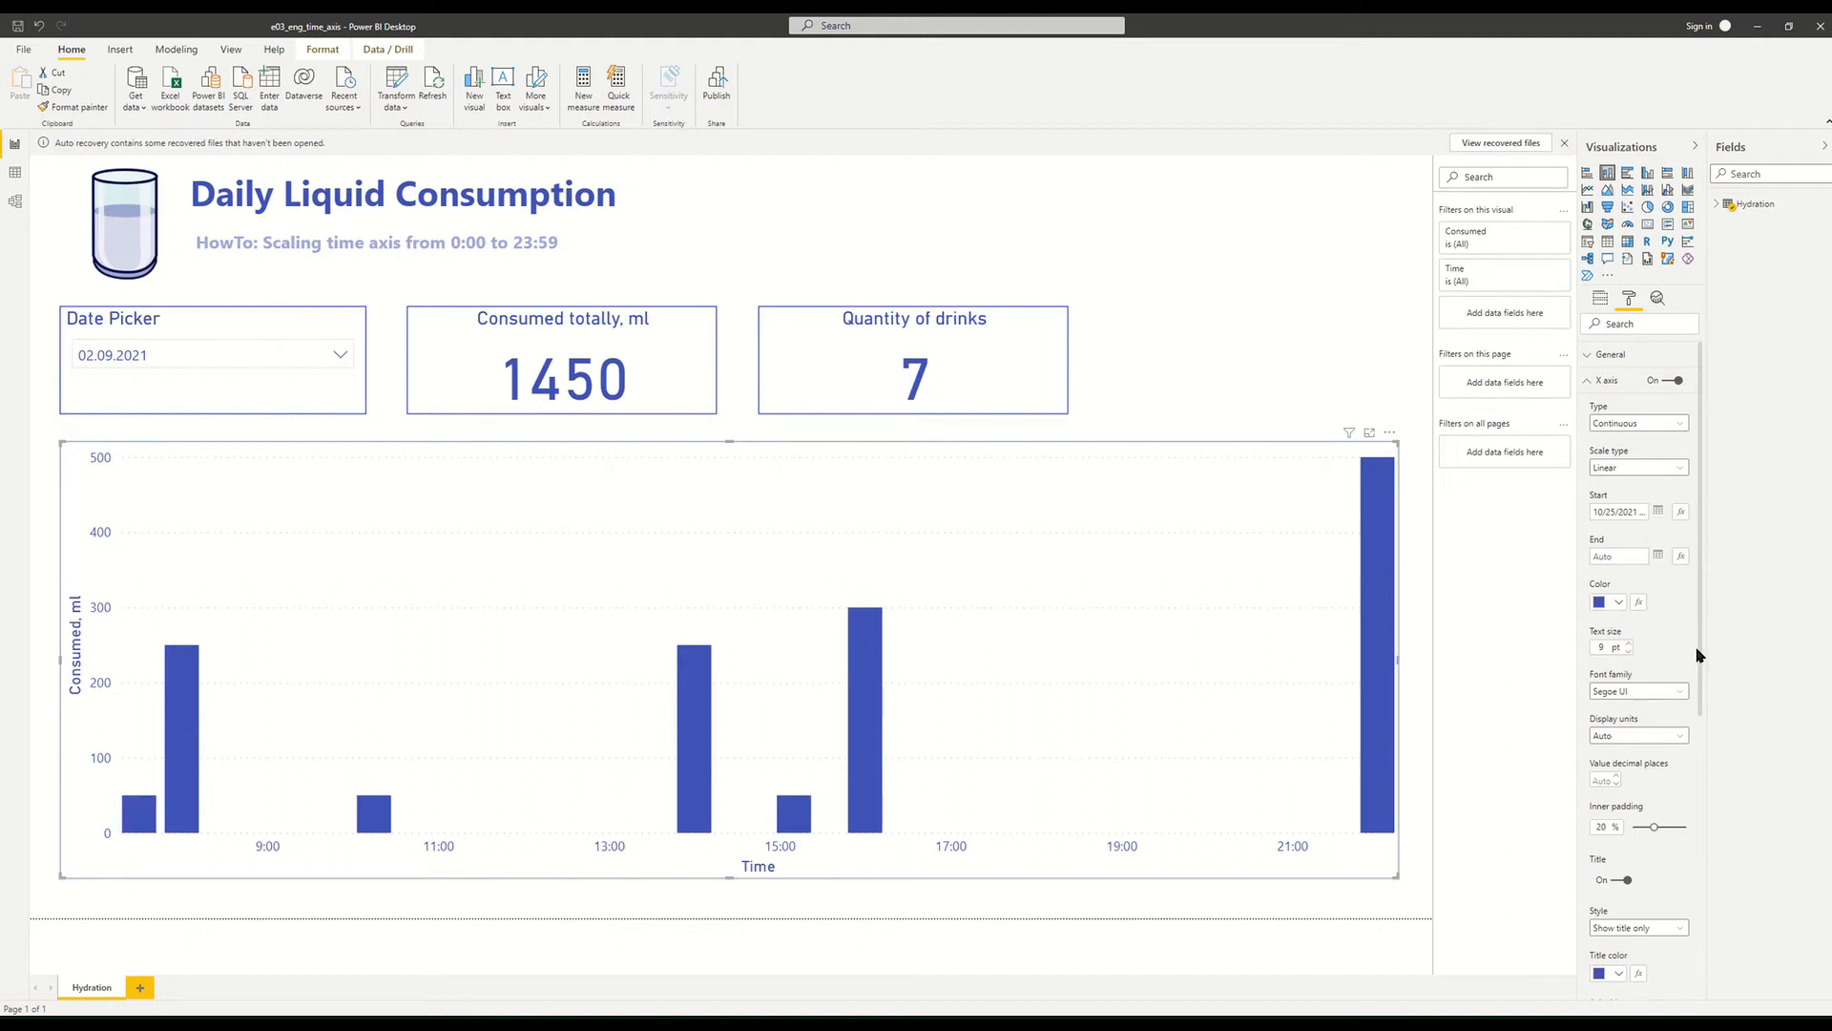
Try replacing the X axis start date with 0:00, and clear the start value again.
{"action": "left_click", "coordinate": [1648, 516]}
{"action": "key", "text": "Right"}
{"action": "key", "text": "Right"}
{"action": "key", "text": "Right"}
{"action": "key", "text": "Right"}
{"action": "key", "text": "Right"}
{"action": "key", "text": "Right"}
{"action": "key", "text": "Right"}
{"action": "key", "text": "Right"}
{"action": "key", "text": "Right"}
{"action": "key", "text": "Right"}
{"action": "key", "text": "Right"}
{"action": "key", "text": "Right"}
{"action": "key", "text": "Right"}
{"action": "key", "text": "Right"}
{"action": "key", "text": "Right"}
{"action": "key", "text": "Right"}
{"action": "key", "text": "Right"}
{"action": "key", "text": "Right"}
{"action": "key", "text": "Right"}
{"action": "key", "text": "Right"}
{"action": "key", "text": "ctrl+a"}
{"action": "key", "text": "BackSpace"}
{"action": "type", "text": "0:00"}
{"action": "left_click", "coordinate": [1630, 514]}
{"action": "key", "text": "BackSpace"}
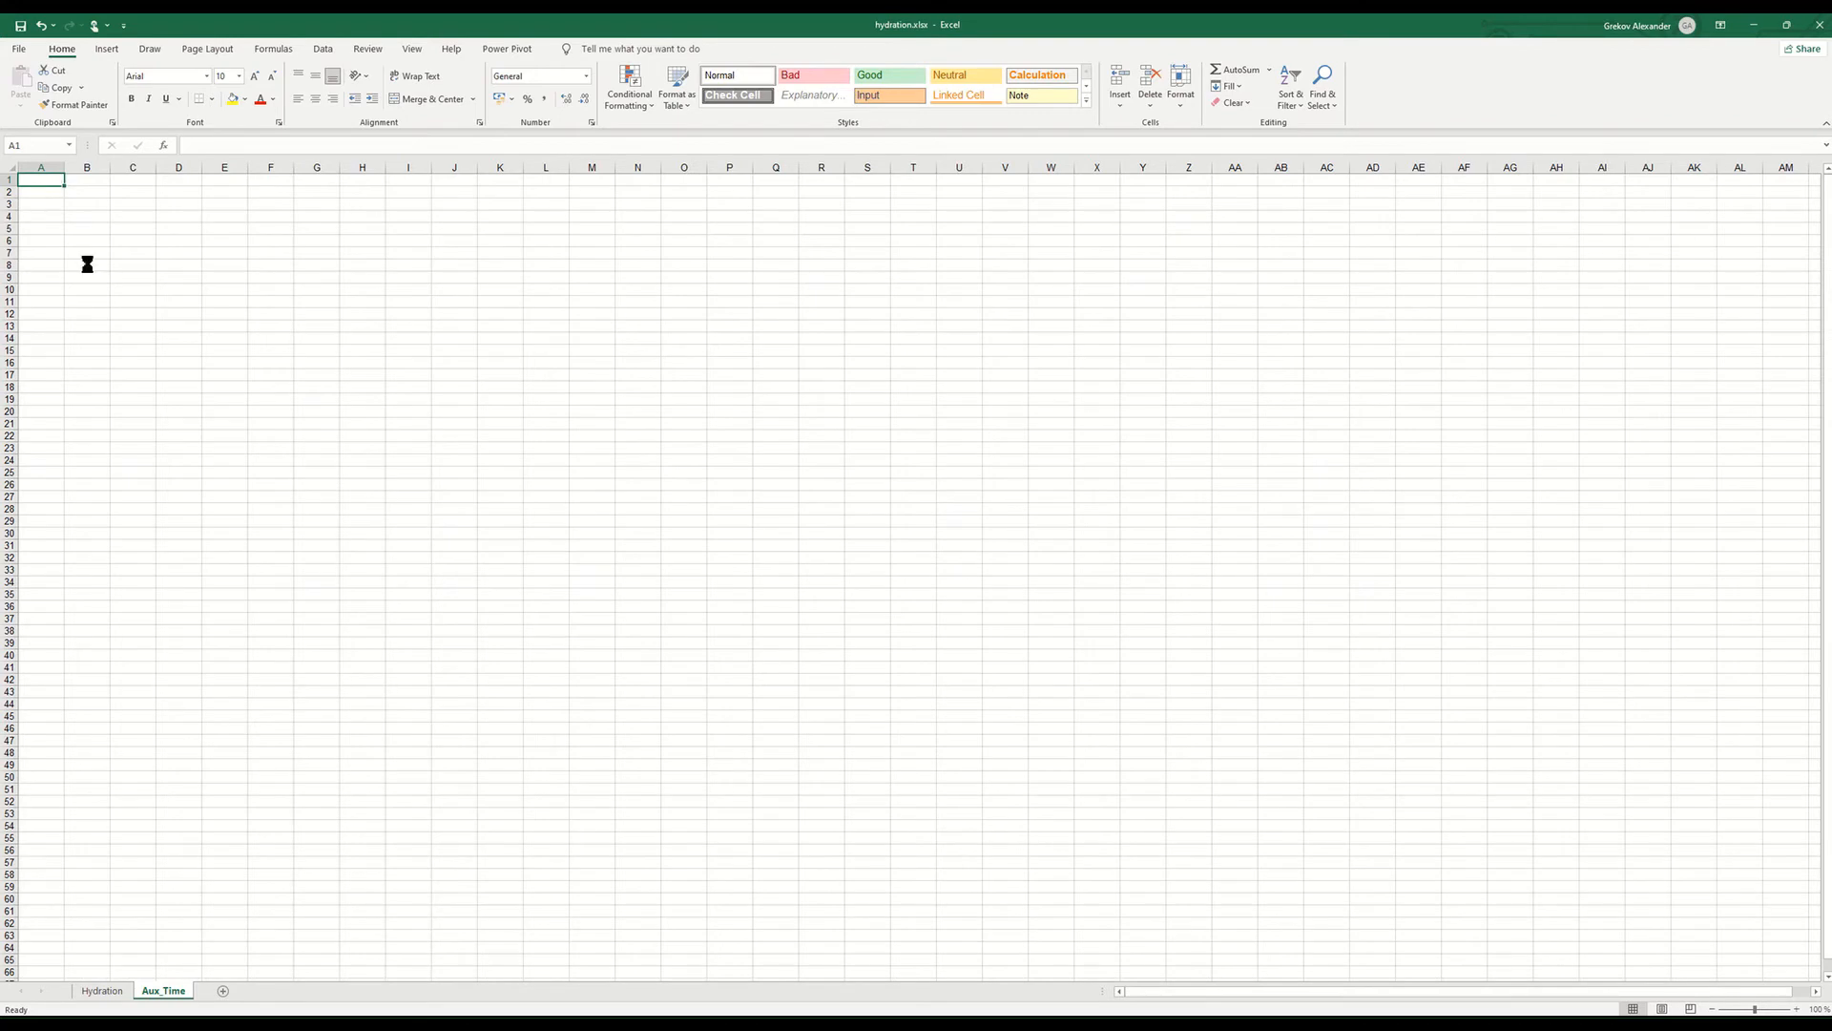
In the Aux_Time sheet of hydration.xlsx in Excel, enter the header Time in A1, 0:00 in A2 and 23:59 in A3.
{"action": "scroll", "coordinate": [88, 260], "scroll_direction": "up", "scroll_amount": 3}
{"action": "type", "text": "T"}
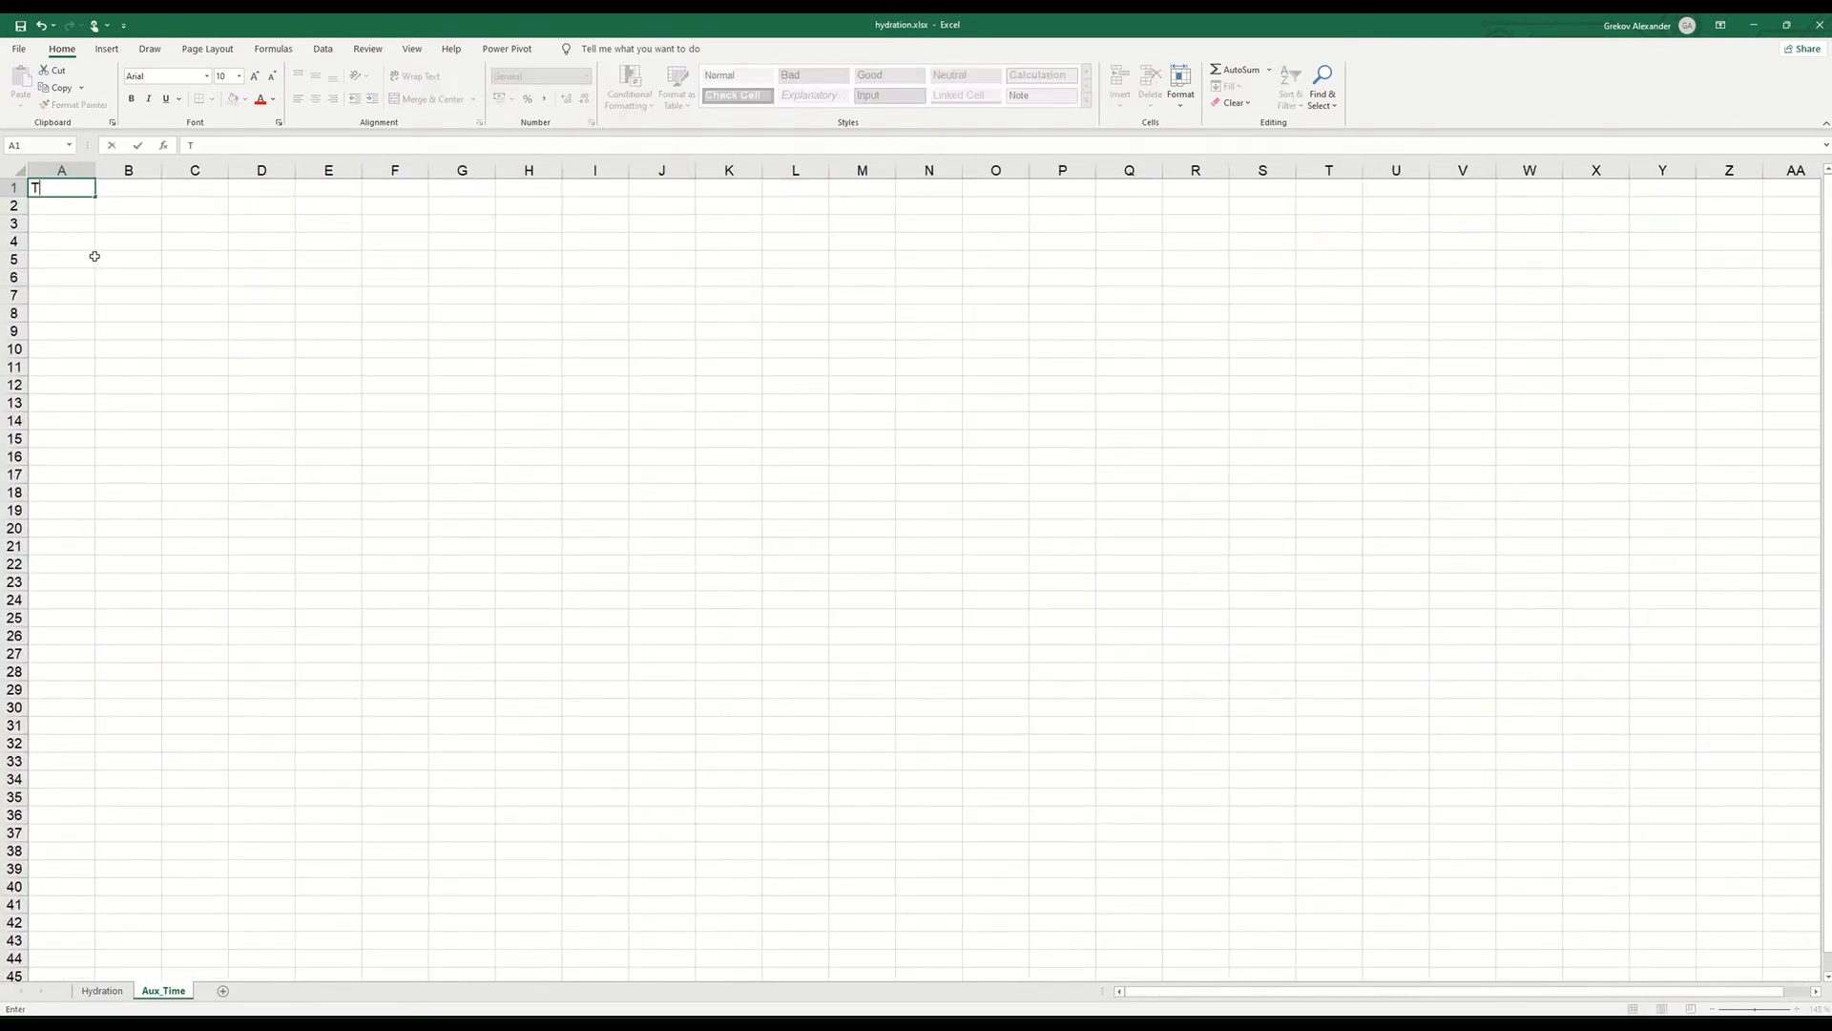
{"action": "type", "text": "ime"}
{"action": "key", "text": "Return"}
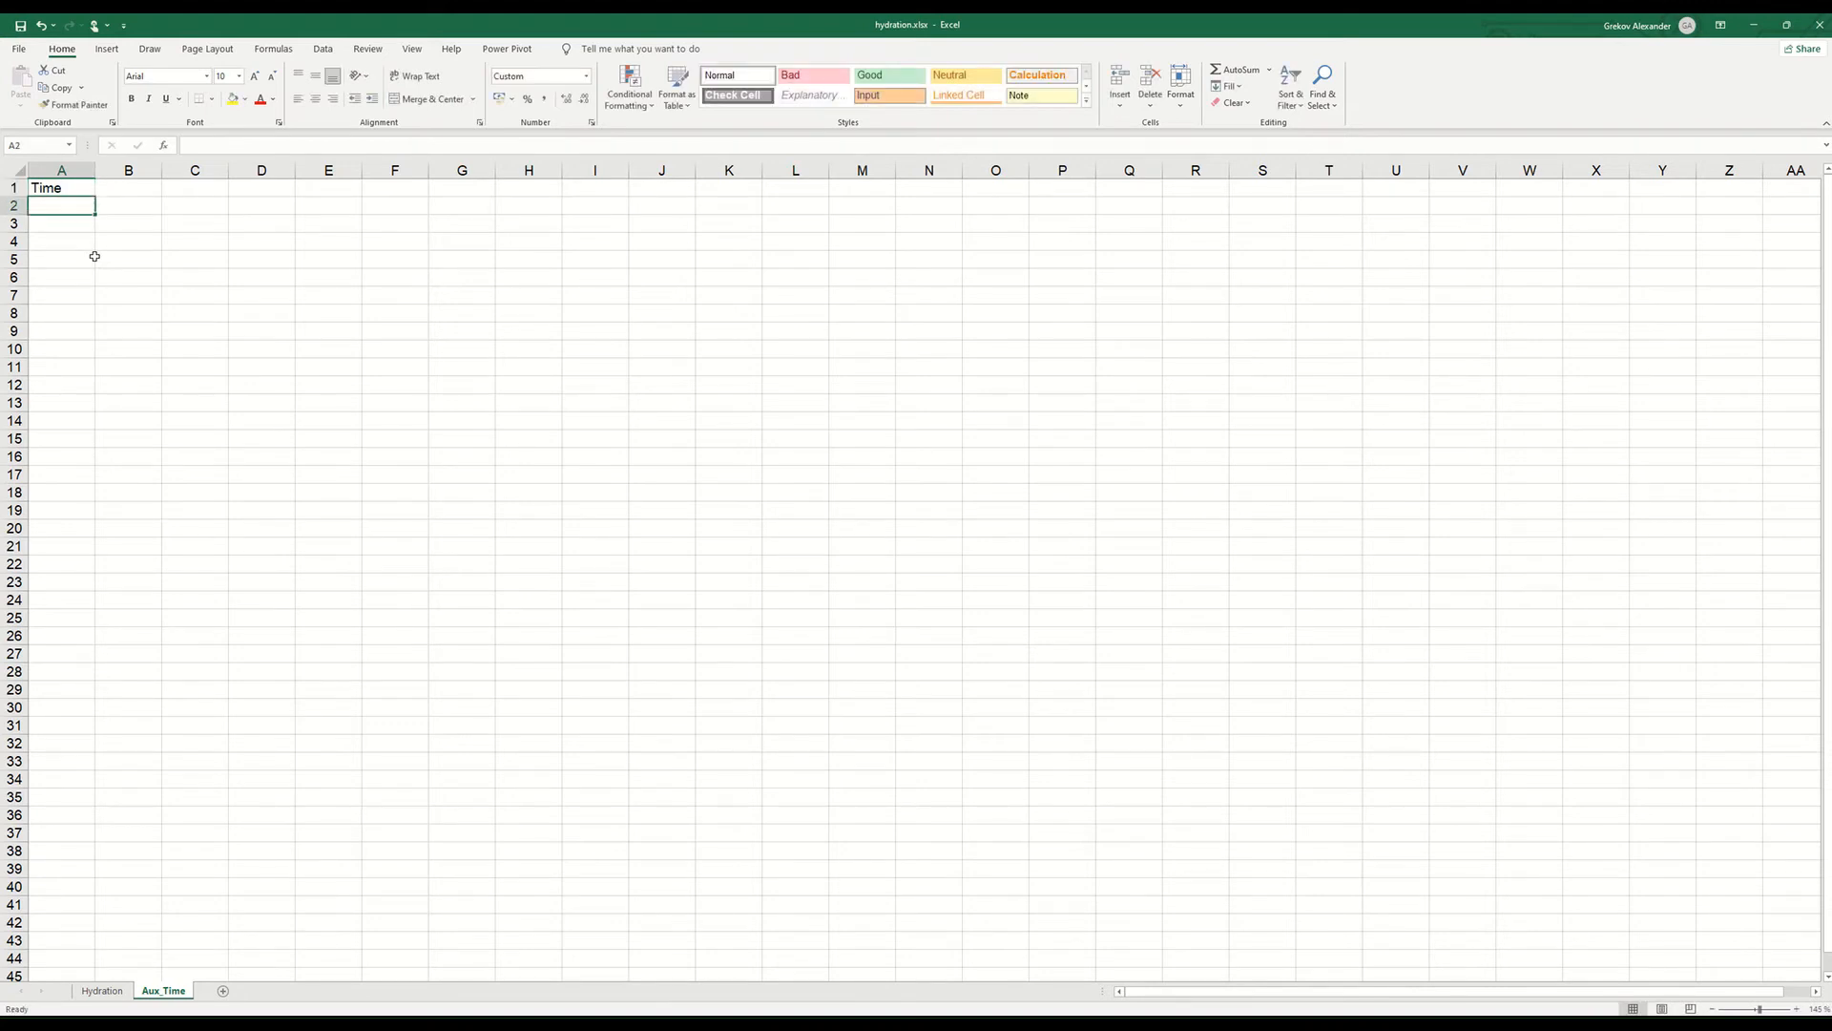
{"action": "type", "text": "0:00"}
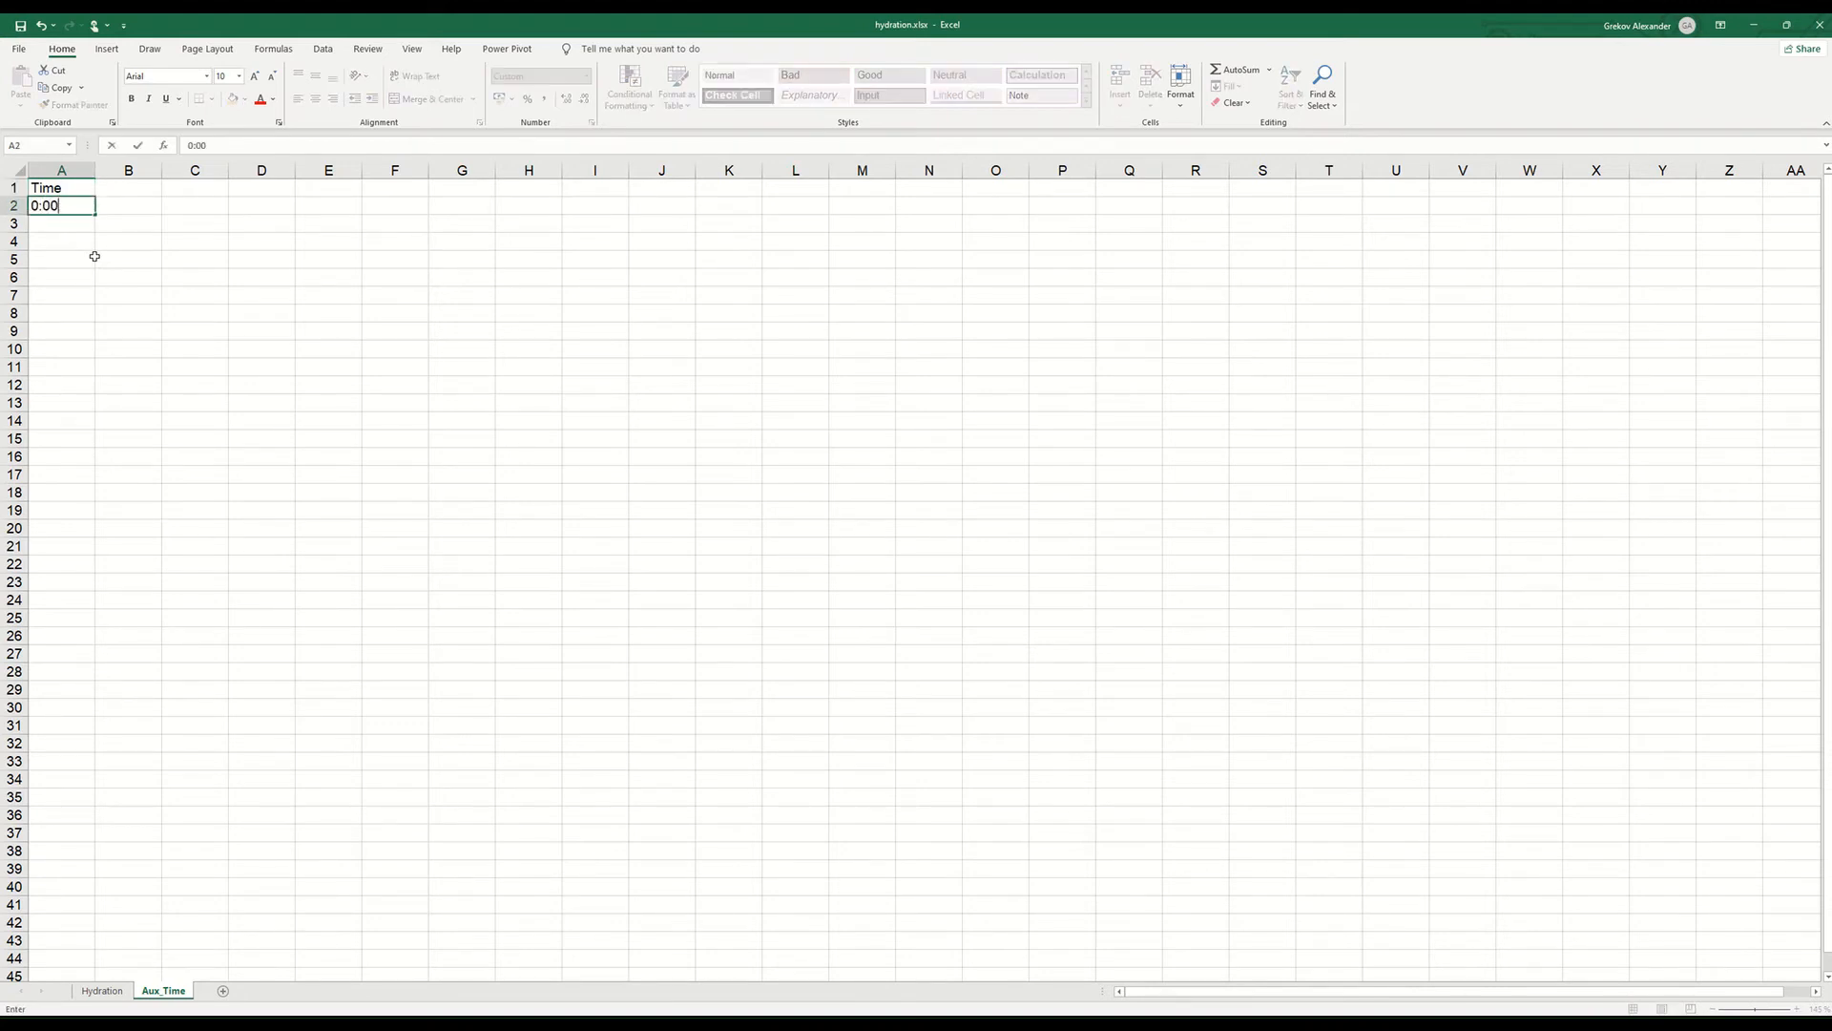
{"action": "key", "text": "Return"}
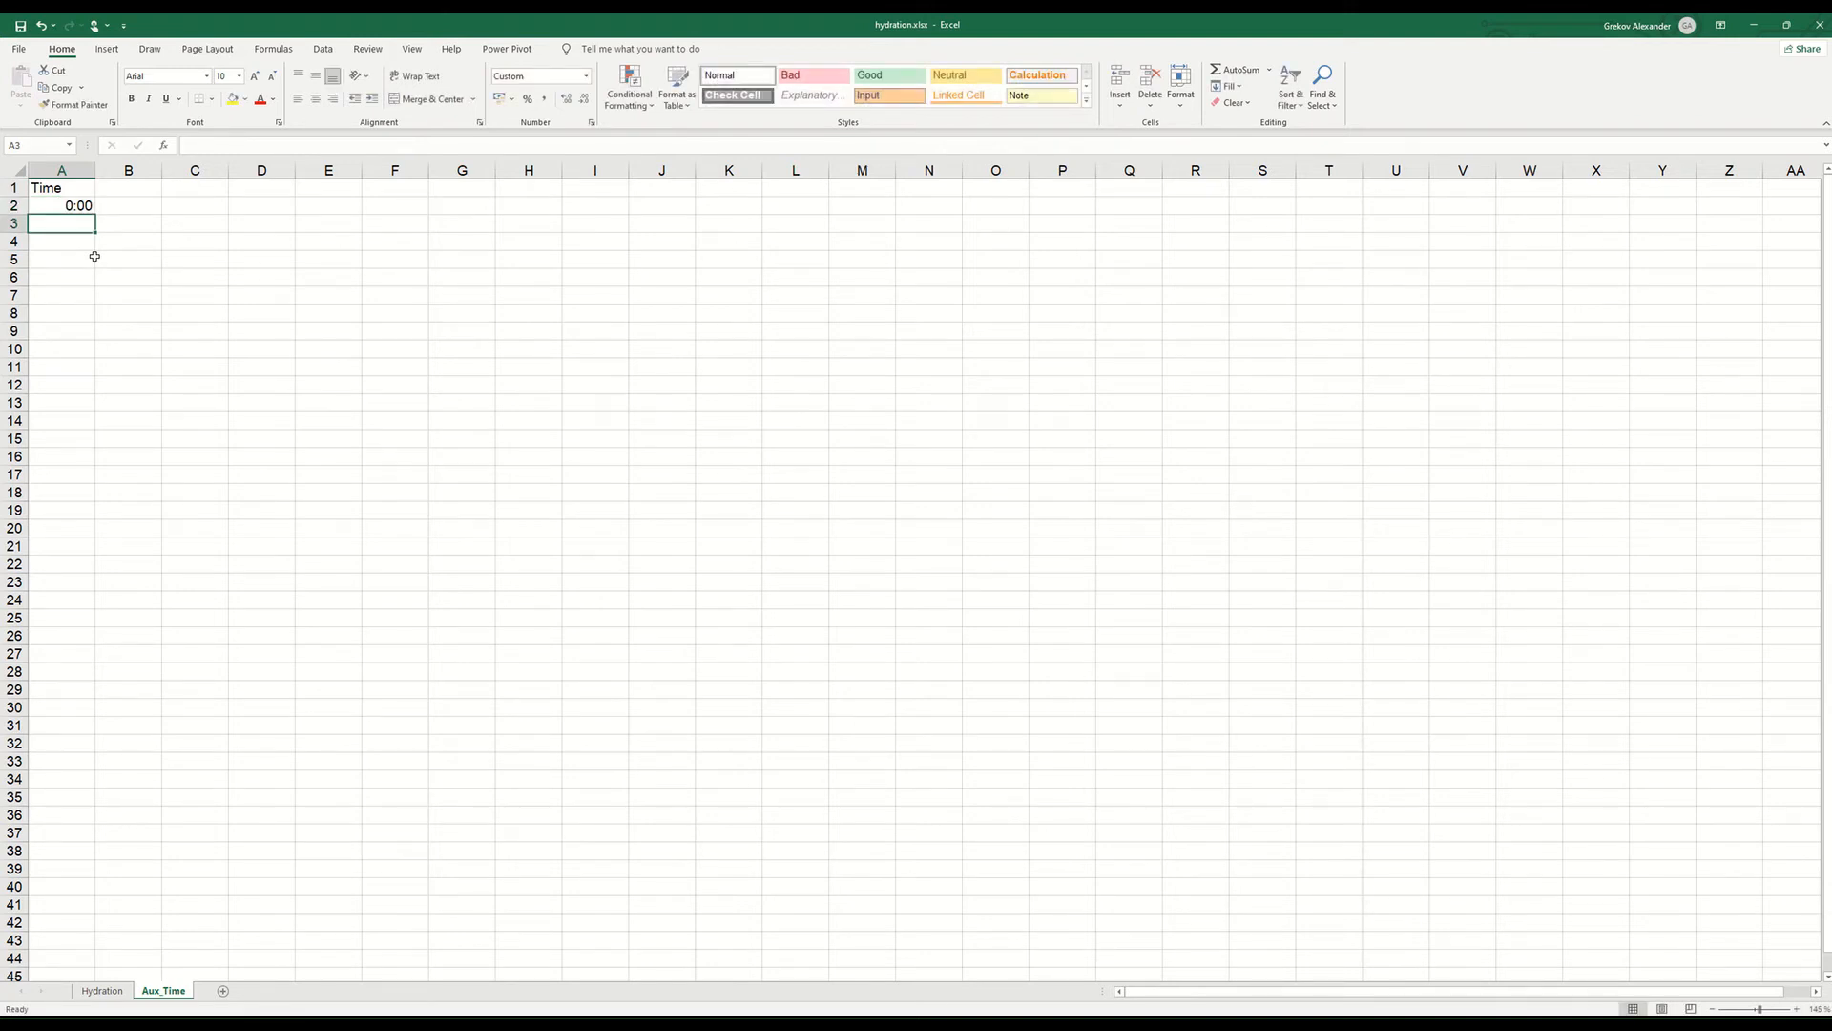
{"action": "type", "text": "23"}
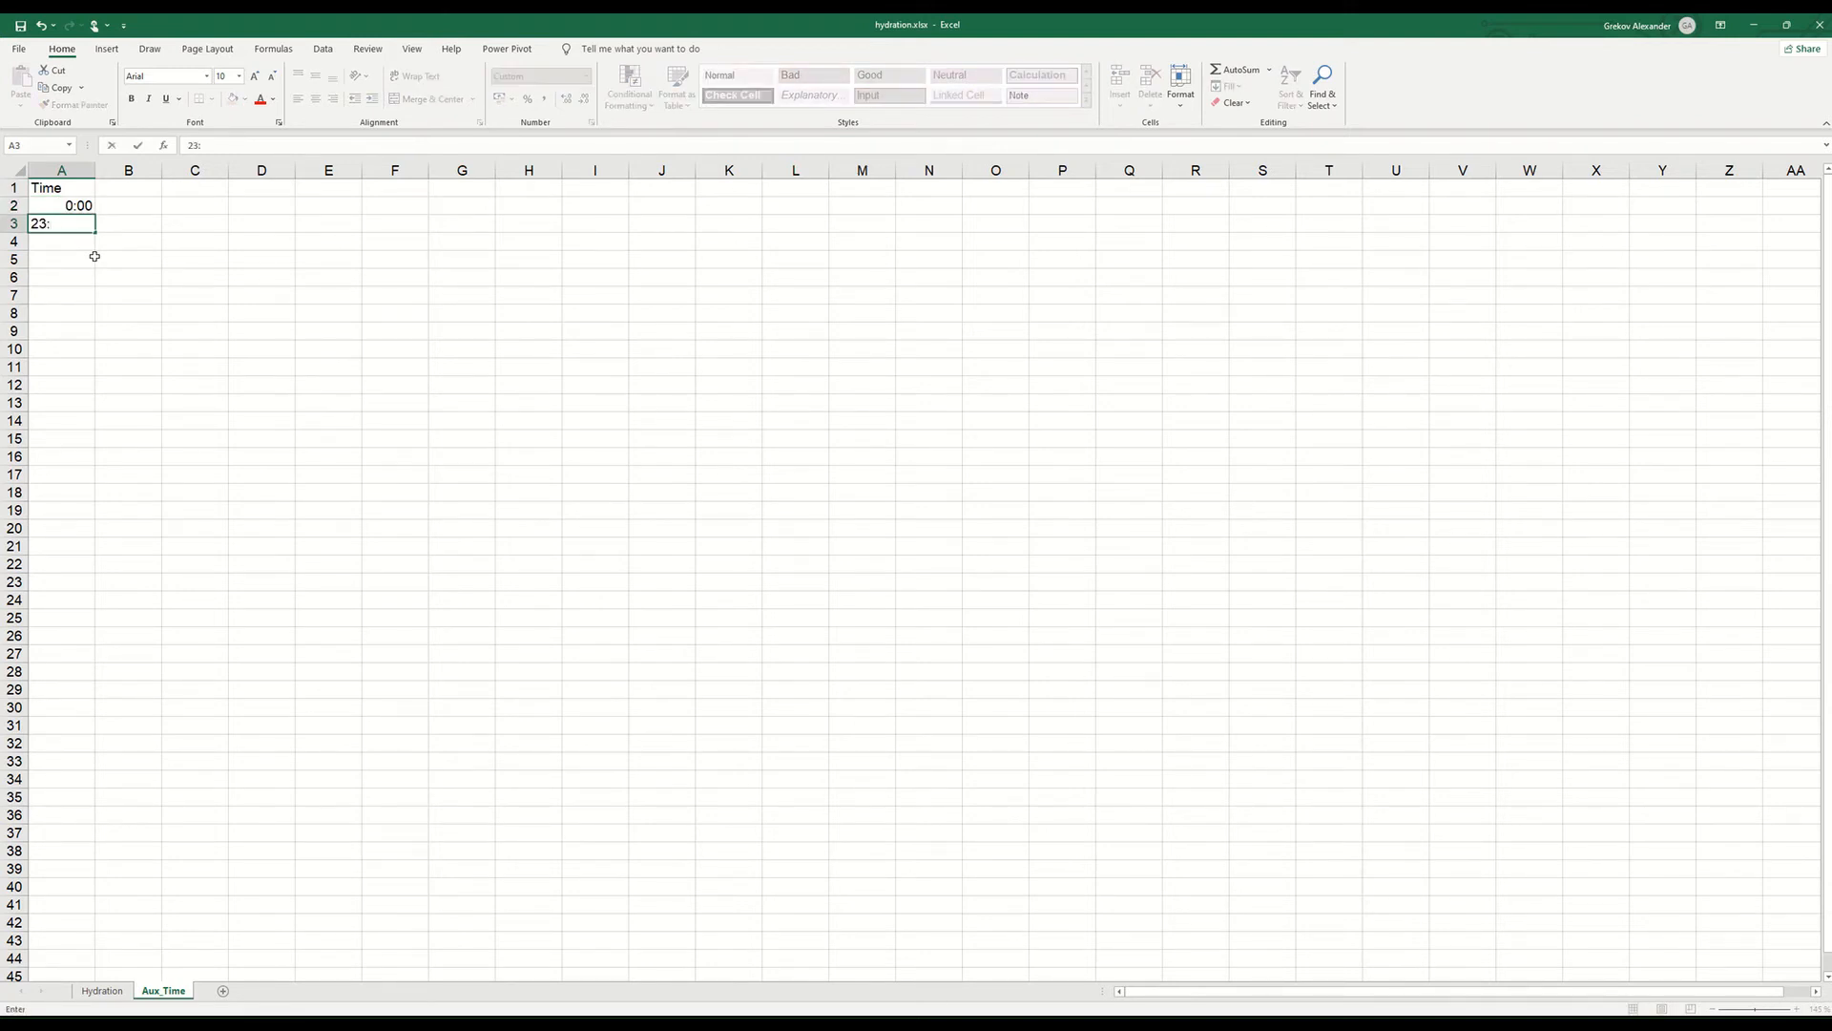
{"action": "type", "text": ":59"}
{"action": "key", "text": "Return"}
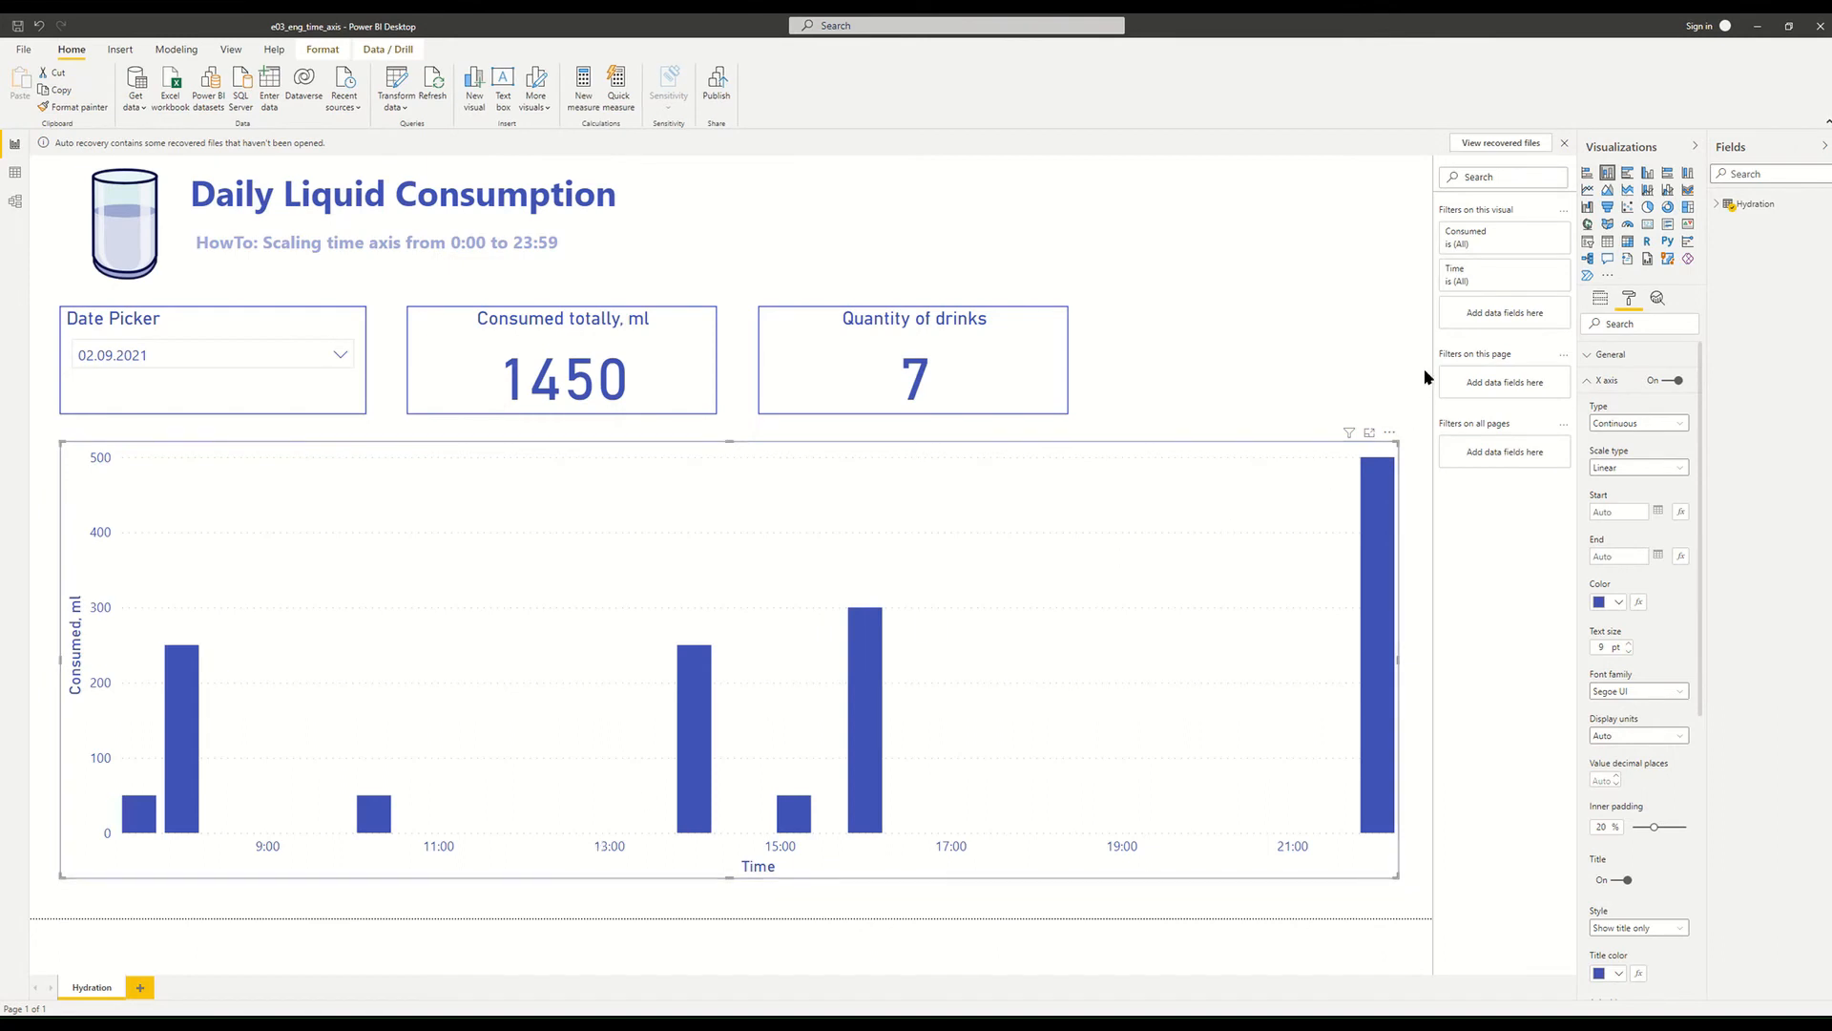
Back in Power BI Desktop, import the Aux_Time sheet from hydration.xlsx and open it for transformation.
{"action": "left_click", "coordinate": [135, 112]}
{"action": "left_click", "coordinate": [170, 150]}
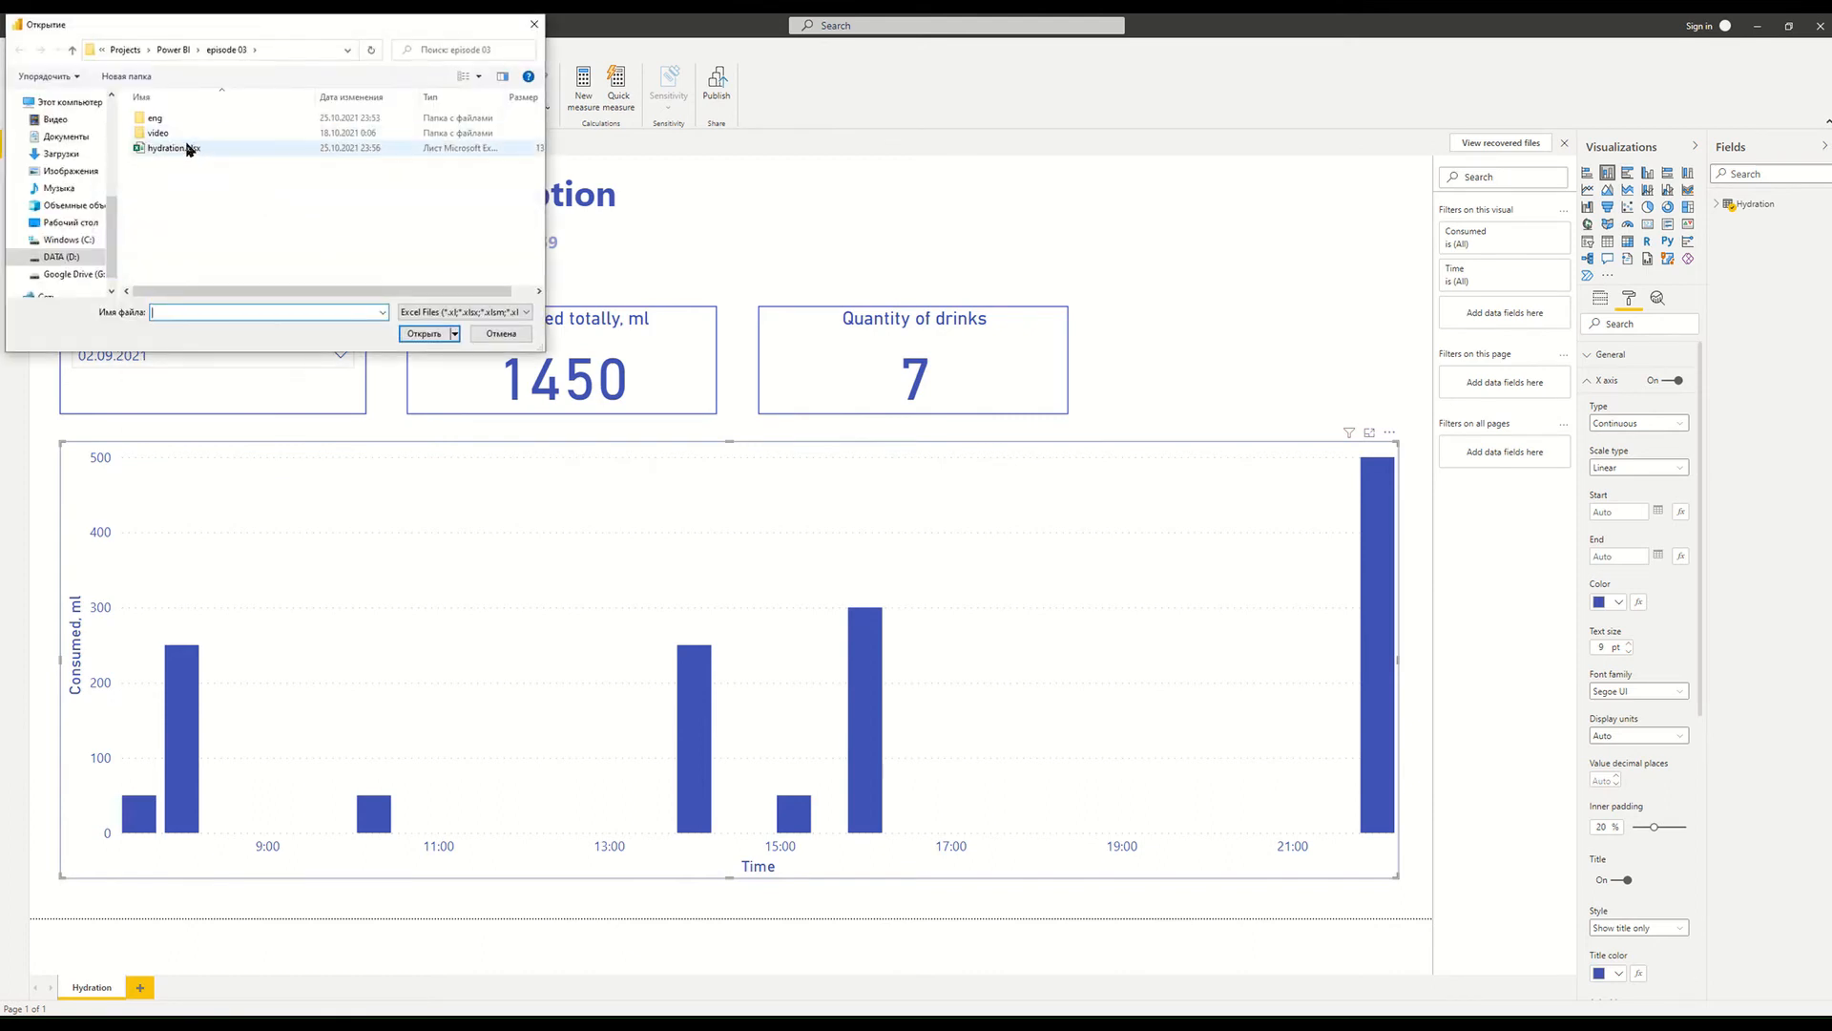
{"action": "double_click", "coordinate": [188, 149]}
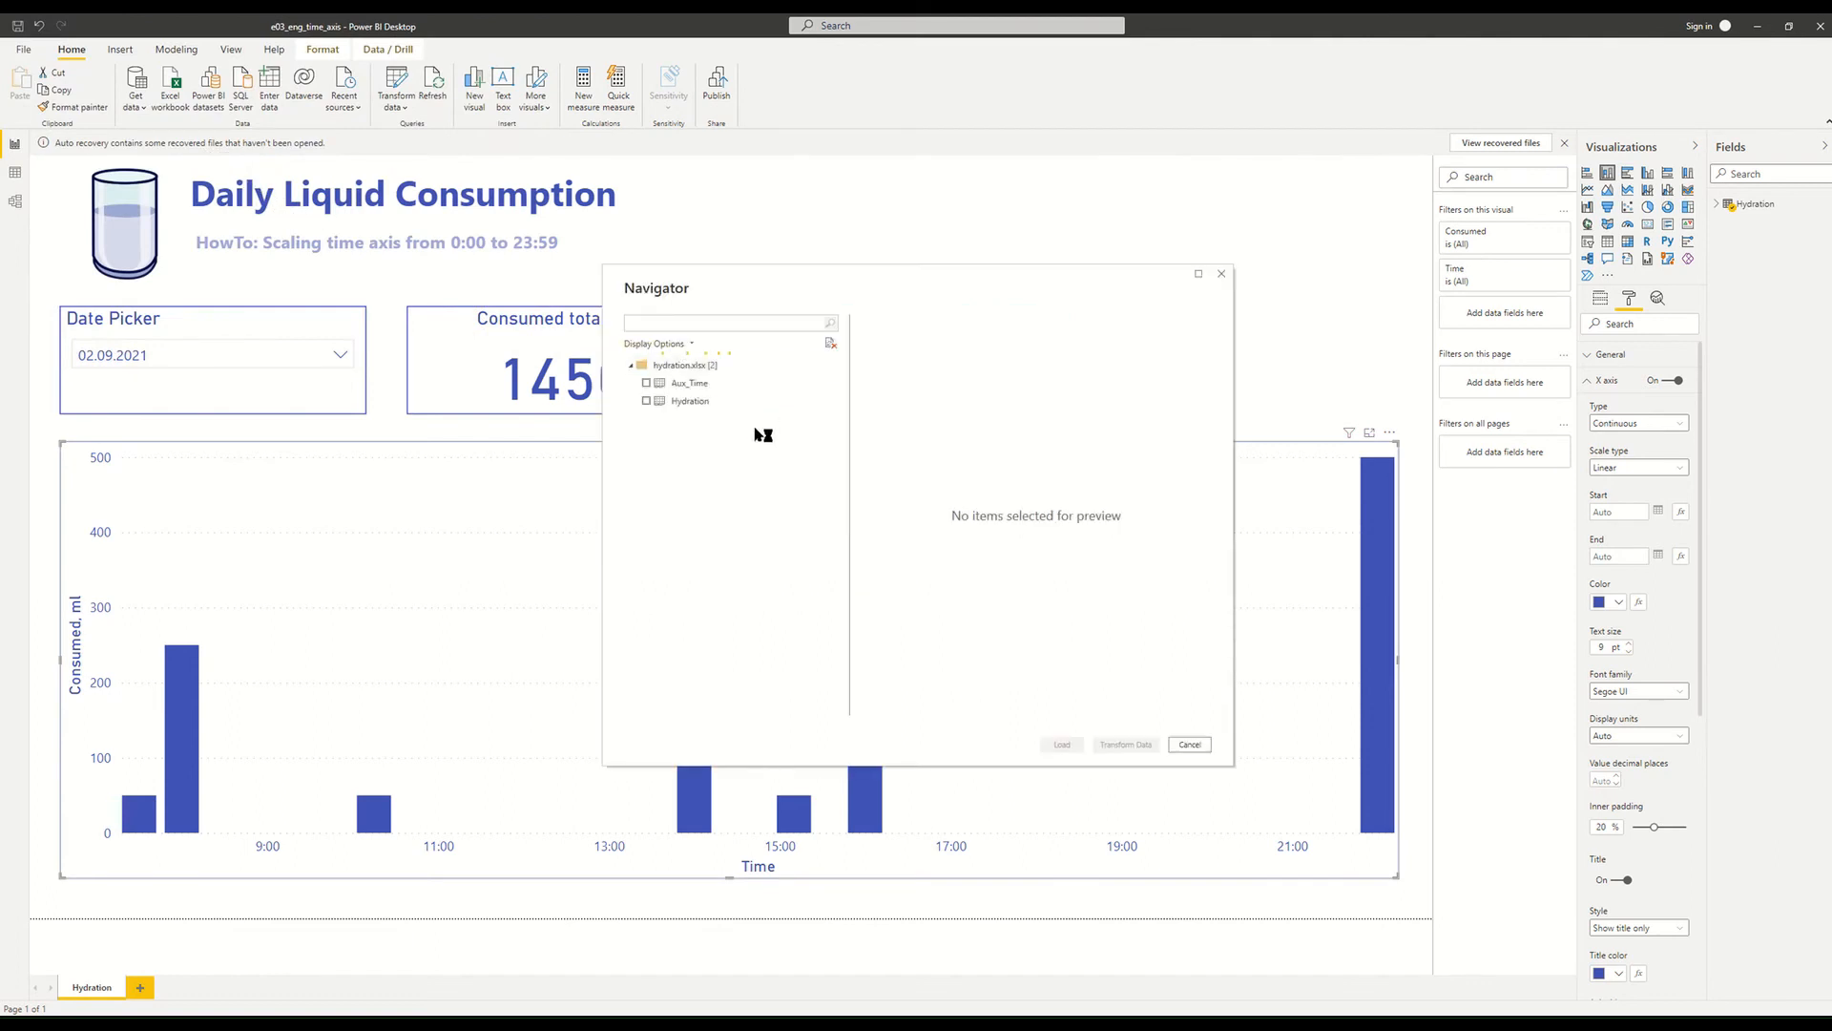
{"action": "left_click", "coordinate": [646, 382]}
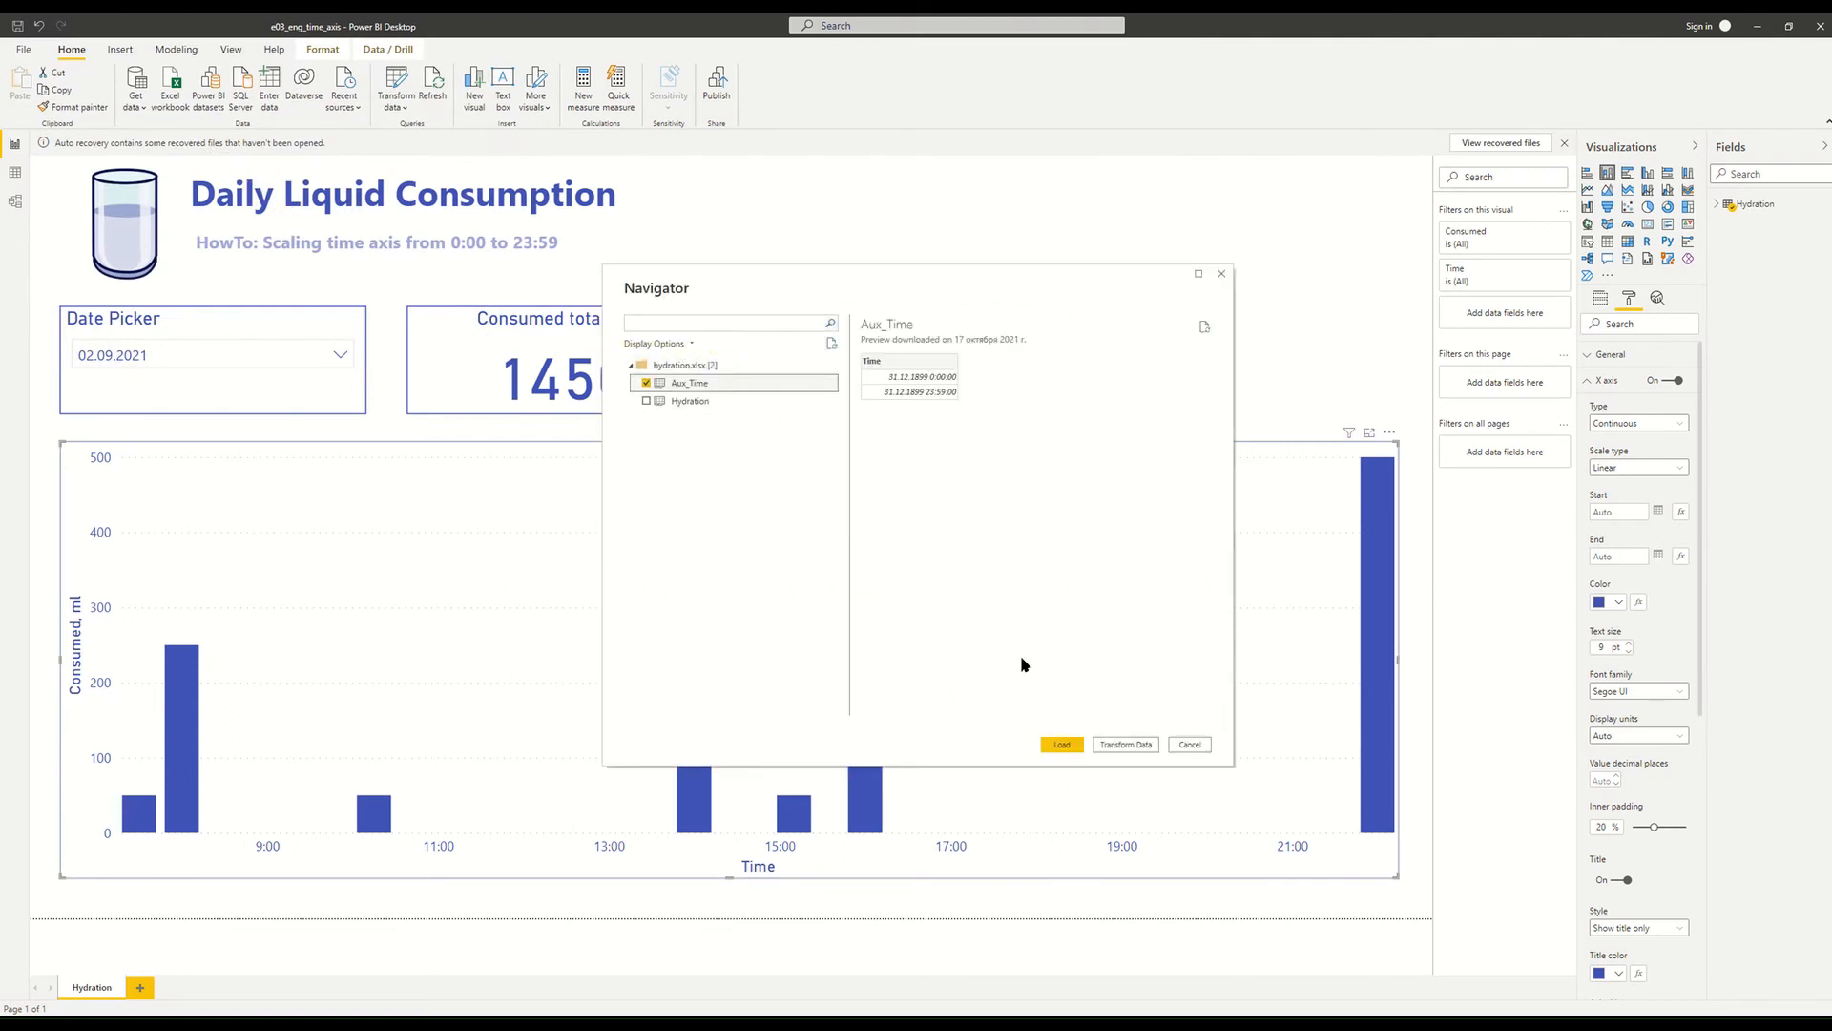
{"action": "left_click", "coordinate": [1123, 744]}
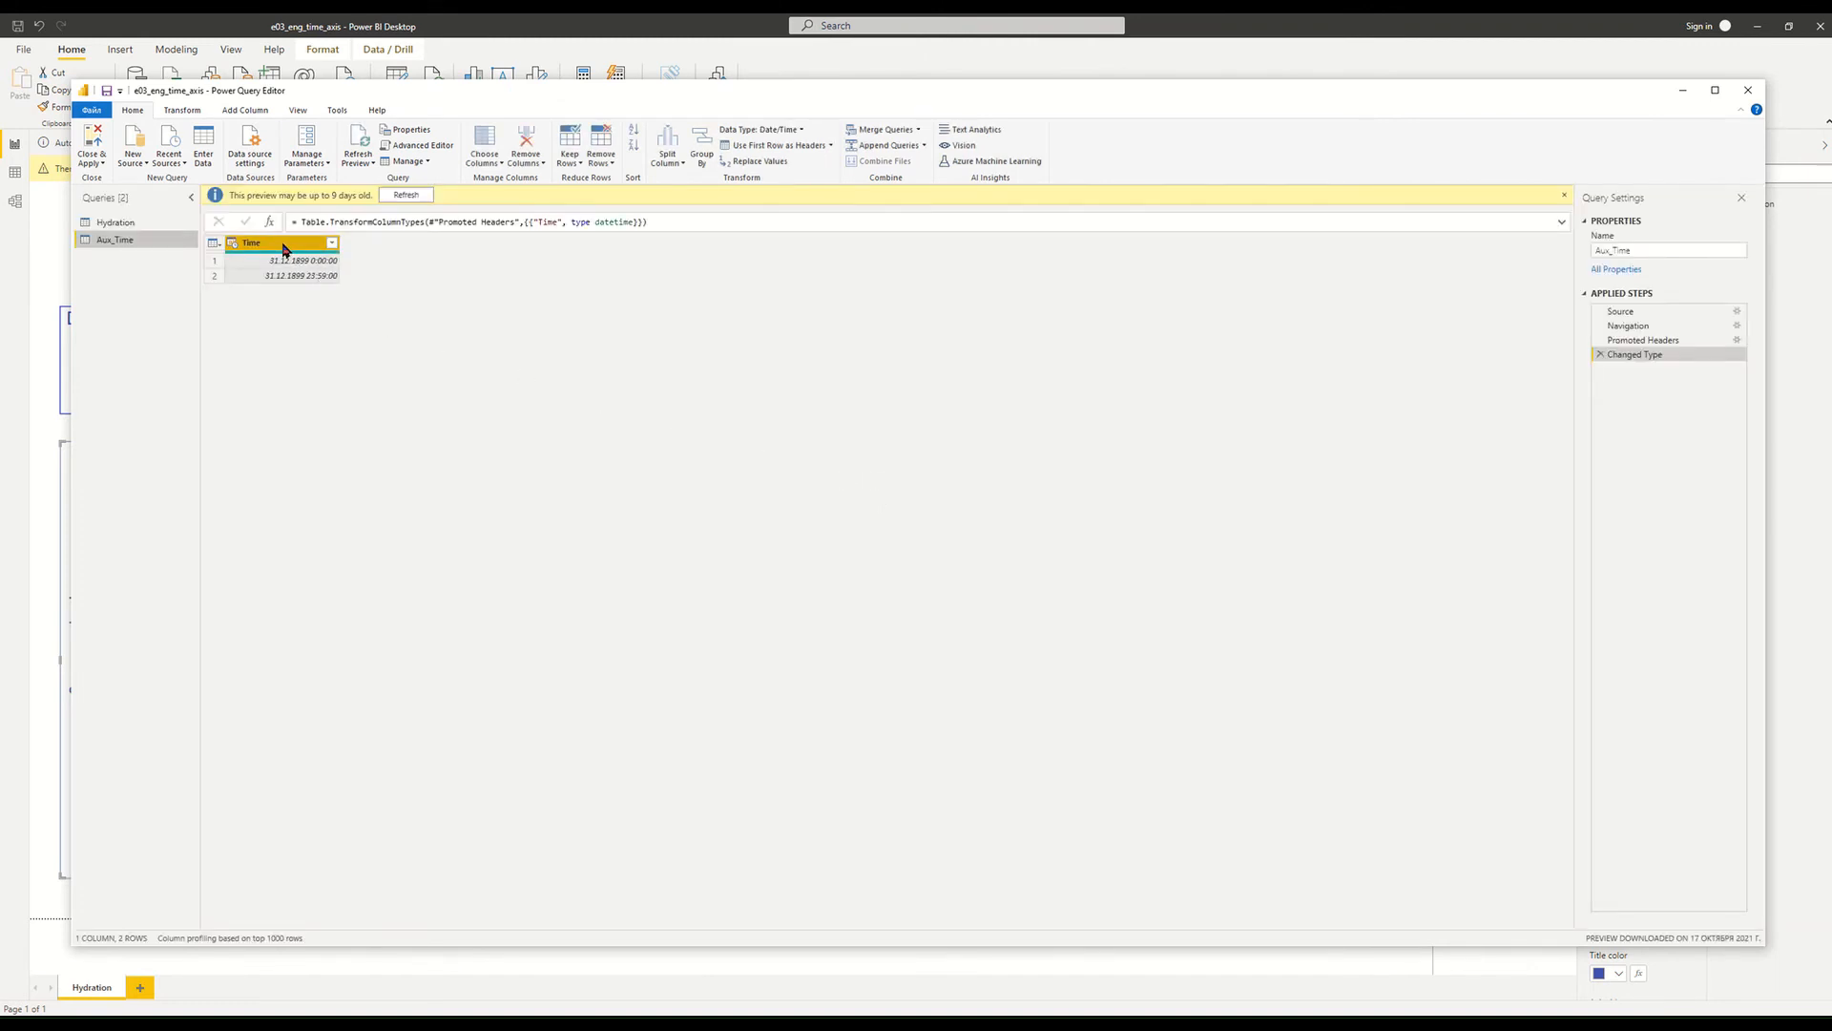
Change the data type of the Aux_Time query's Time column to Time, replacing the current conversion.
{"action": "left_click", "coordinate": [196, 112]}
{"action": "left_click", "coordinate": [277, 130]}
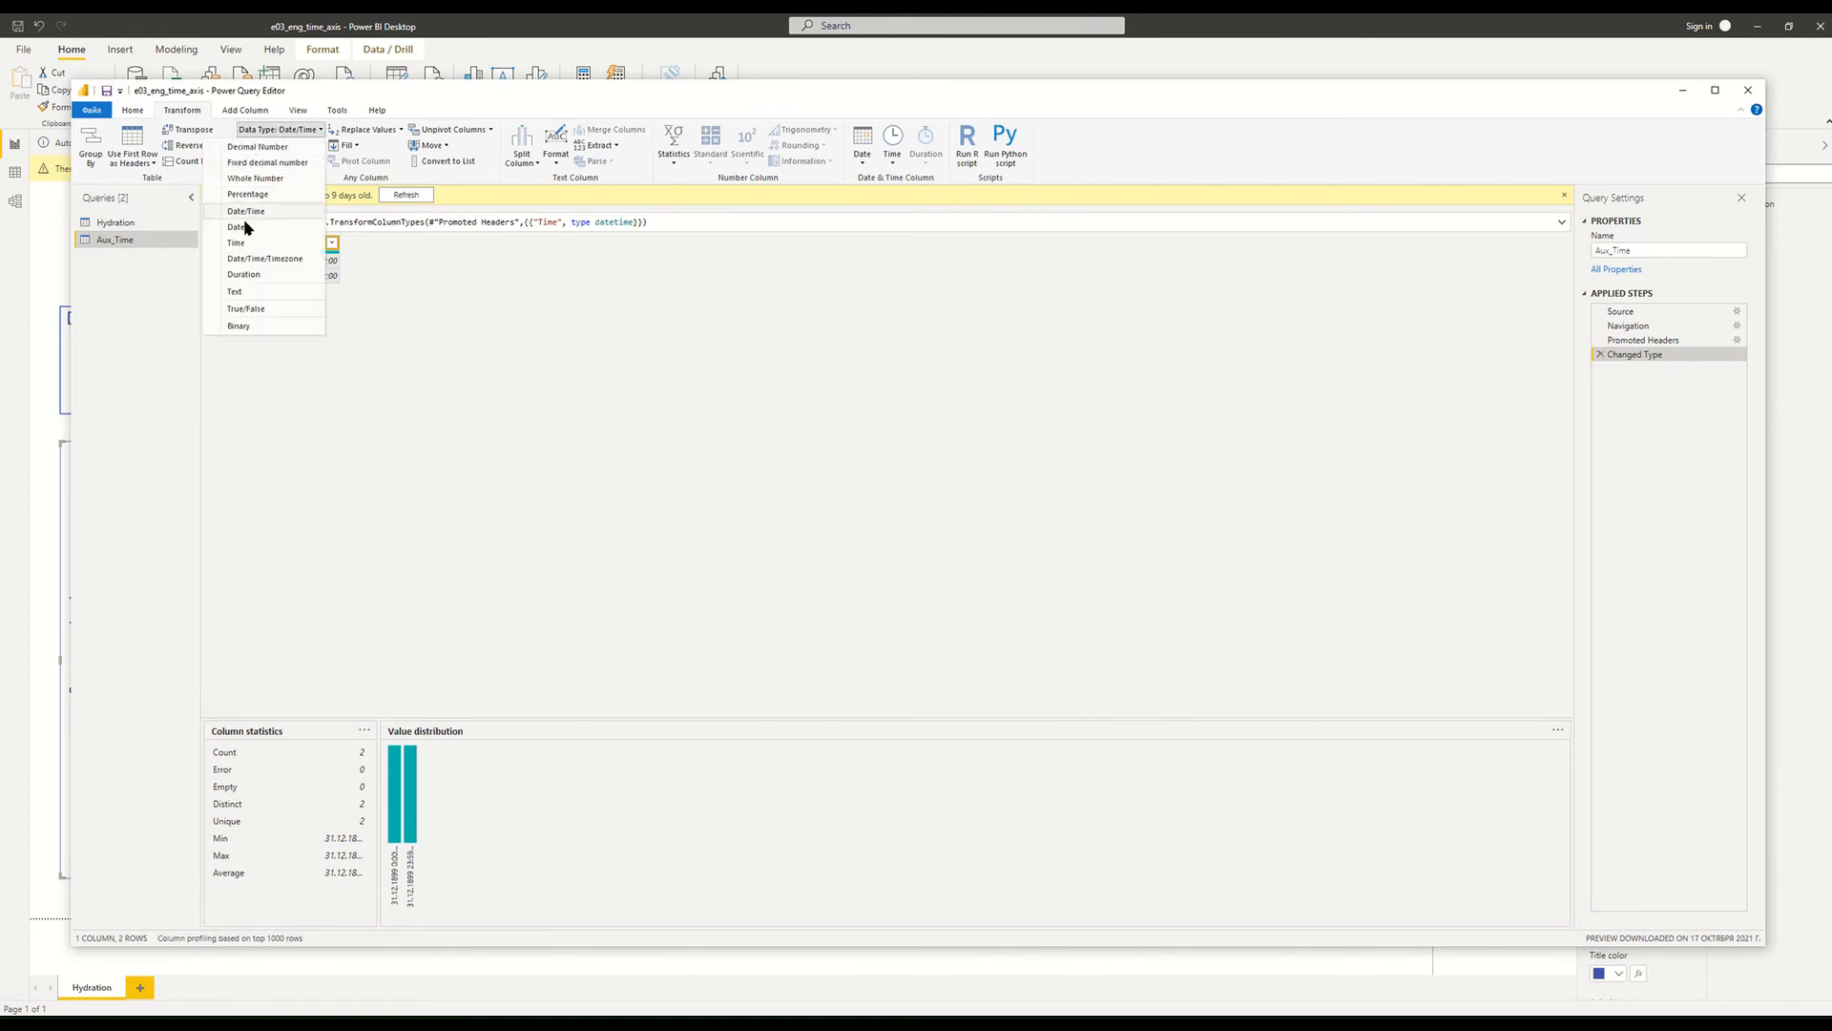
{"action": "left_click", "coordinate": [251, 247]}
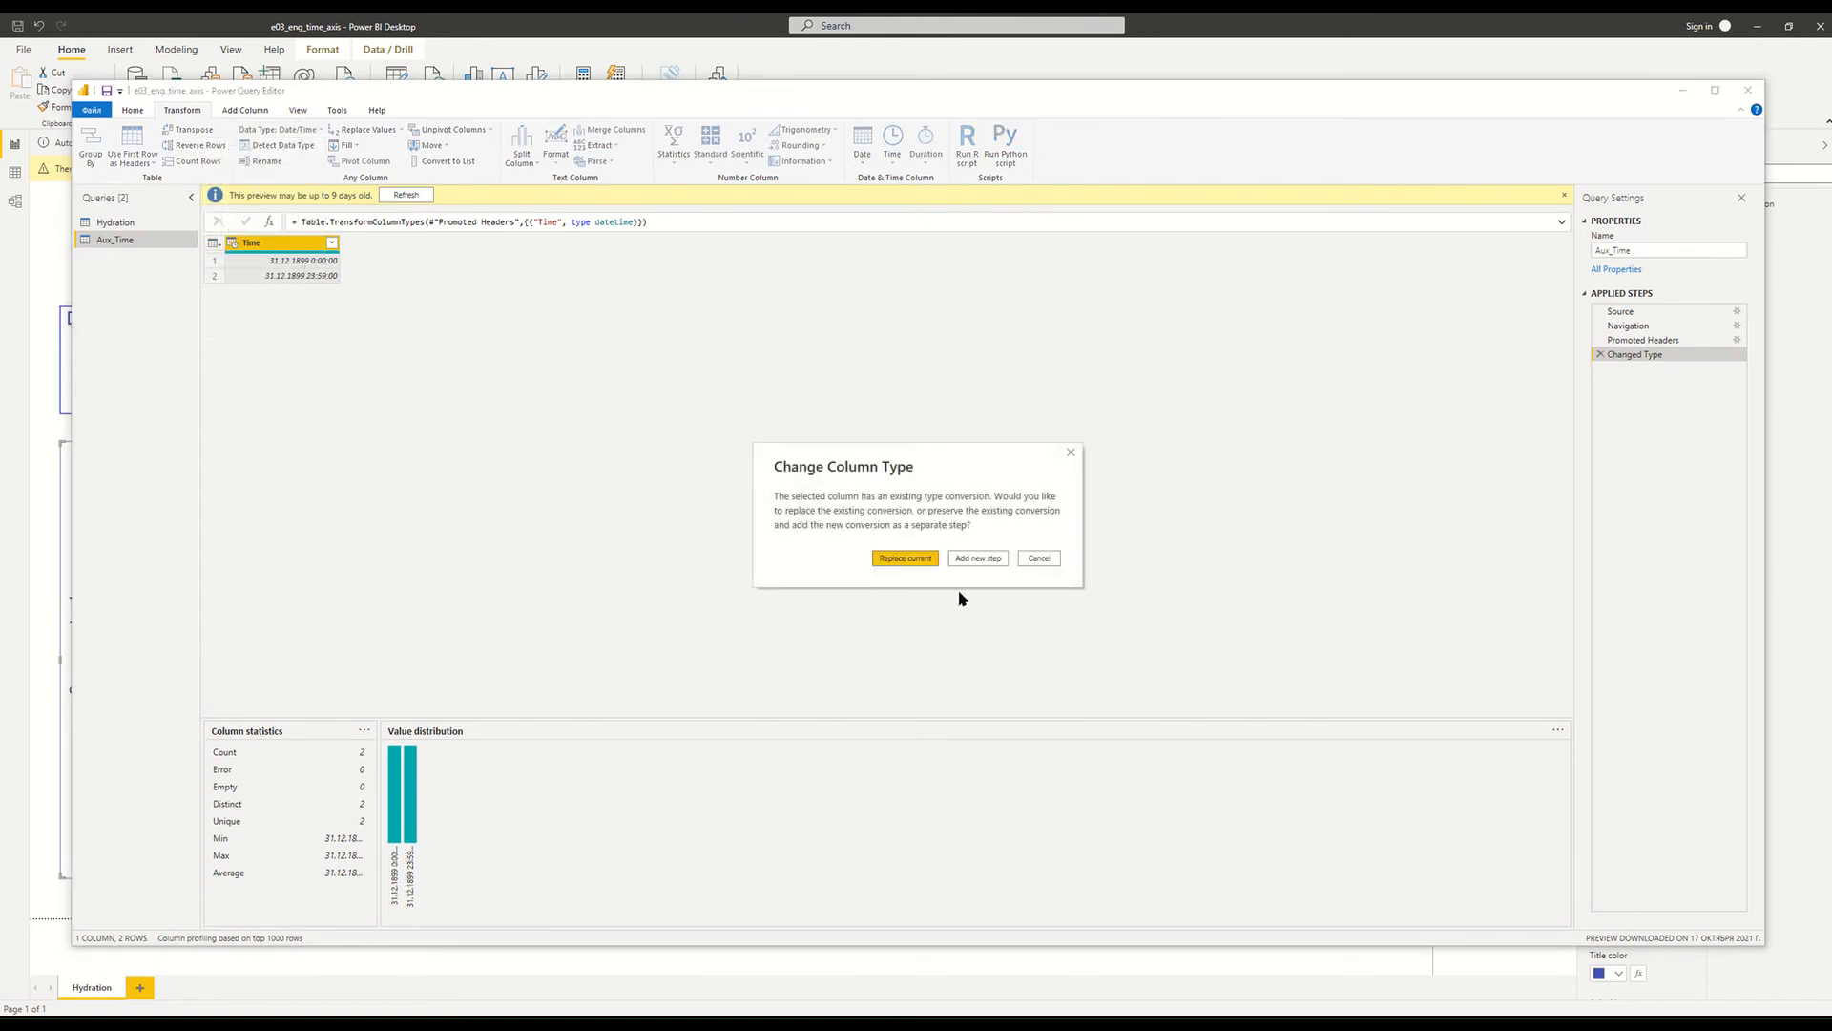
{"action": "left_click", "coordinate": [931, 561]}
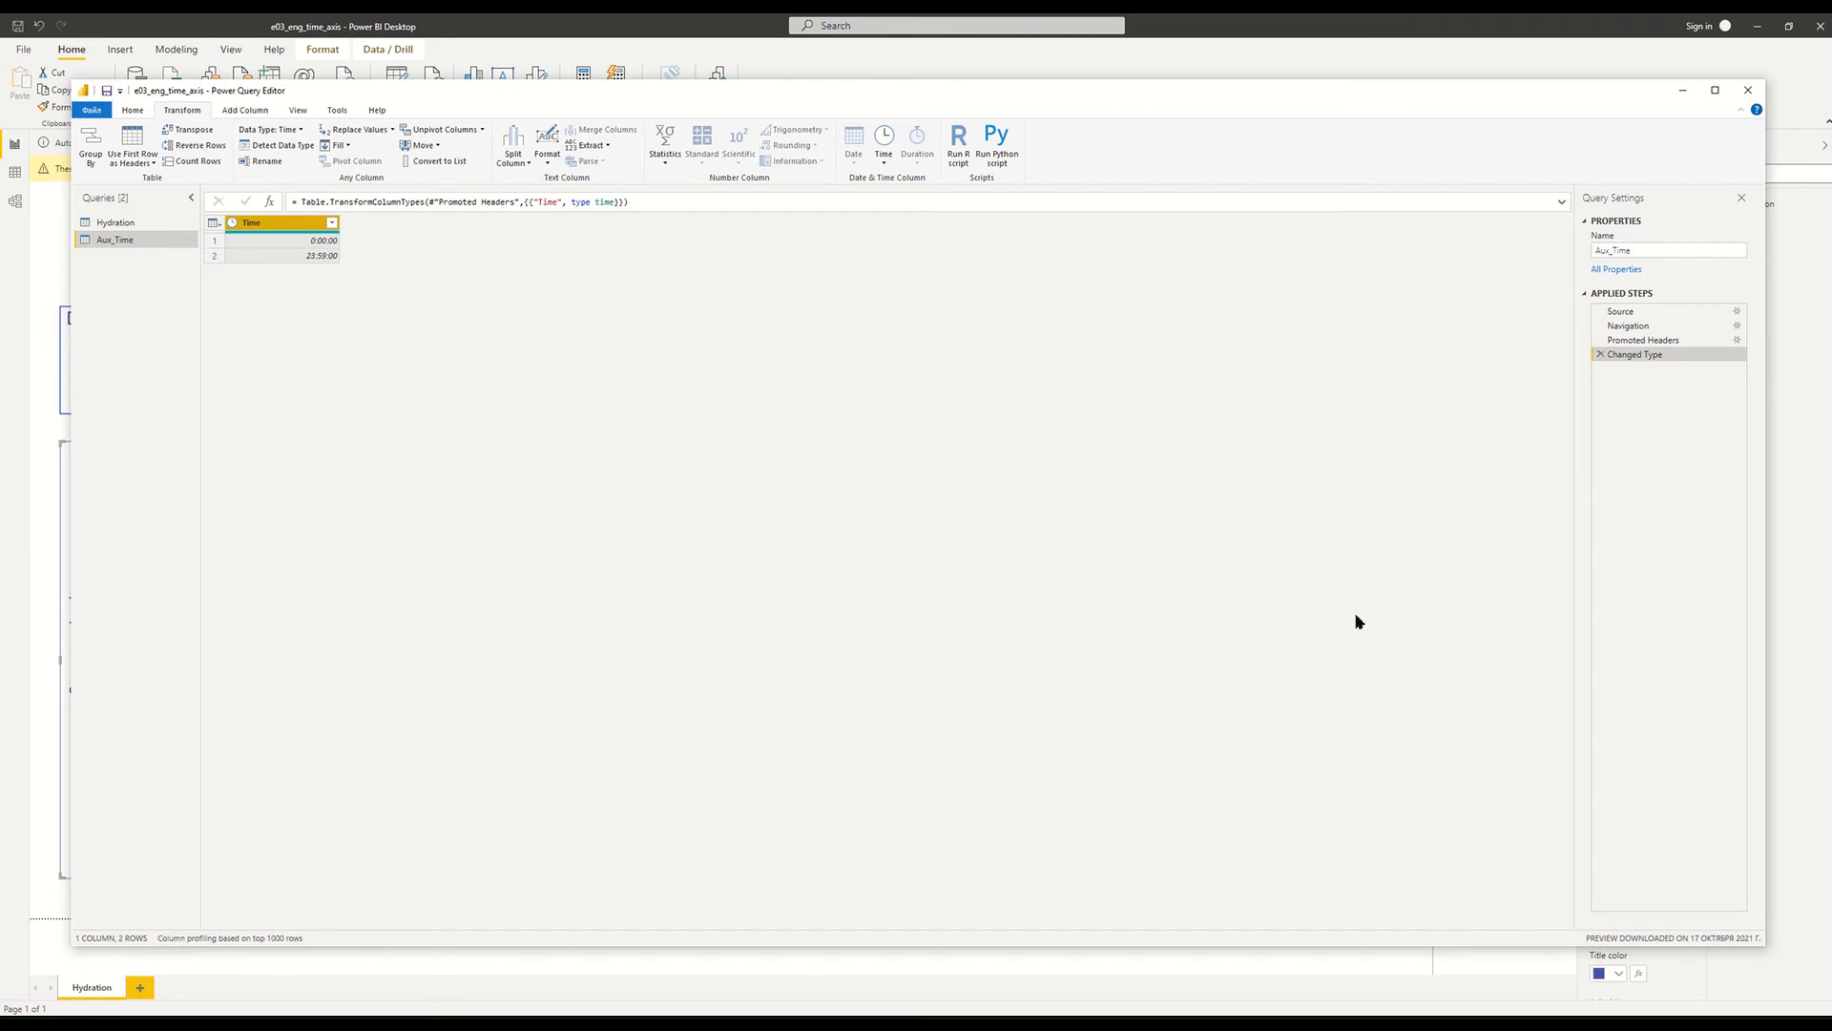
Close Power Query Editor and apply the query changes to load the Aux_Time table into the report.
{"action": "left_click", "coordinate": [92, 109]}
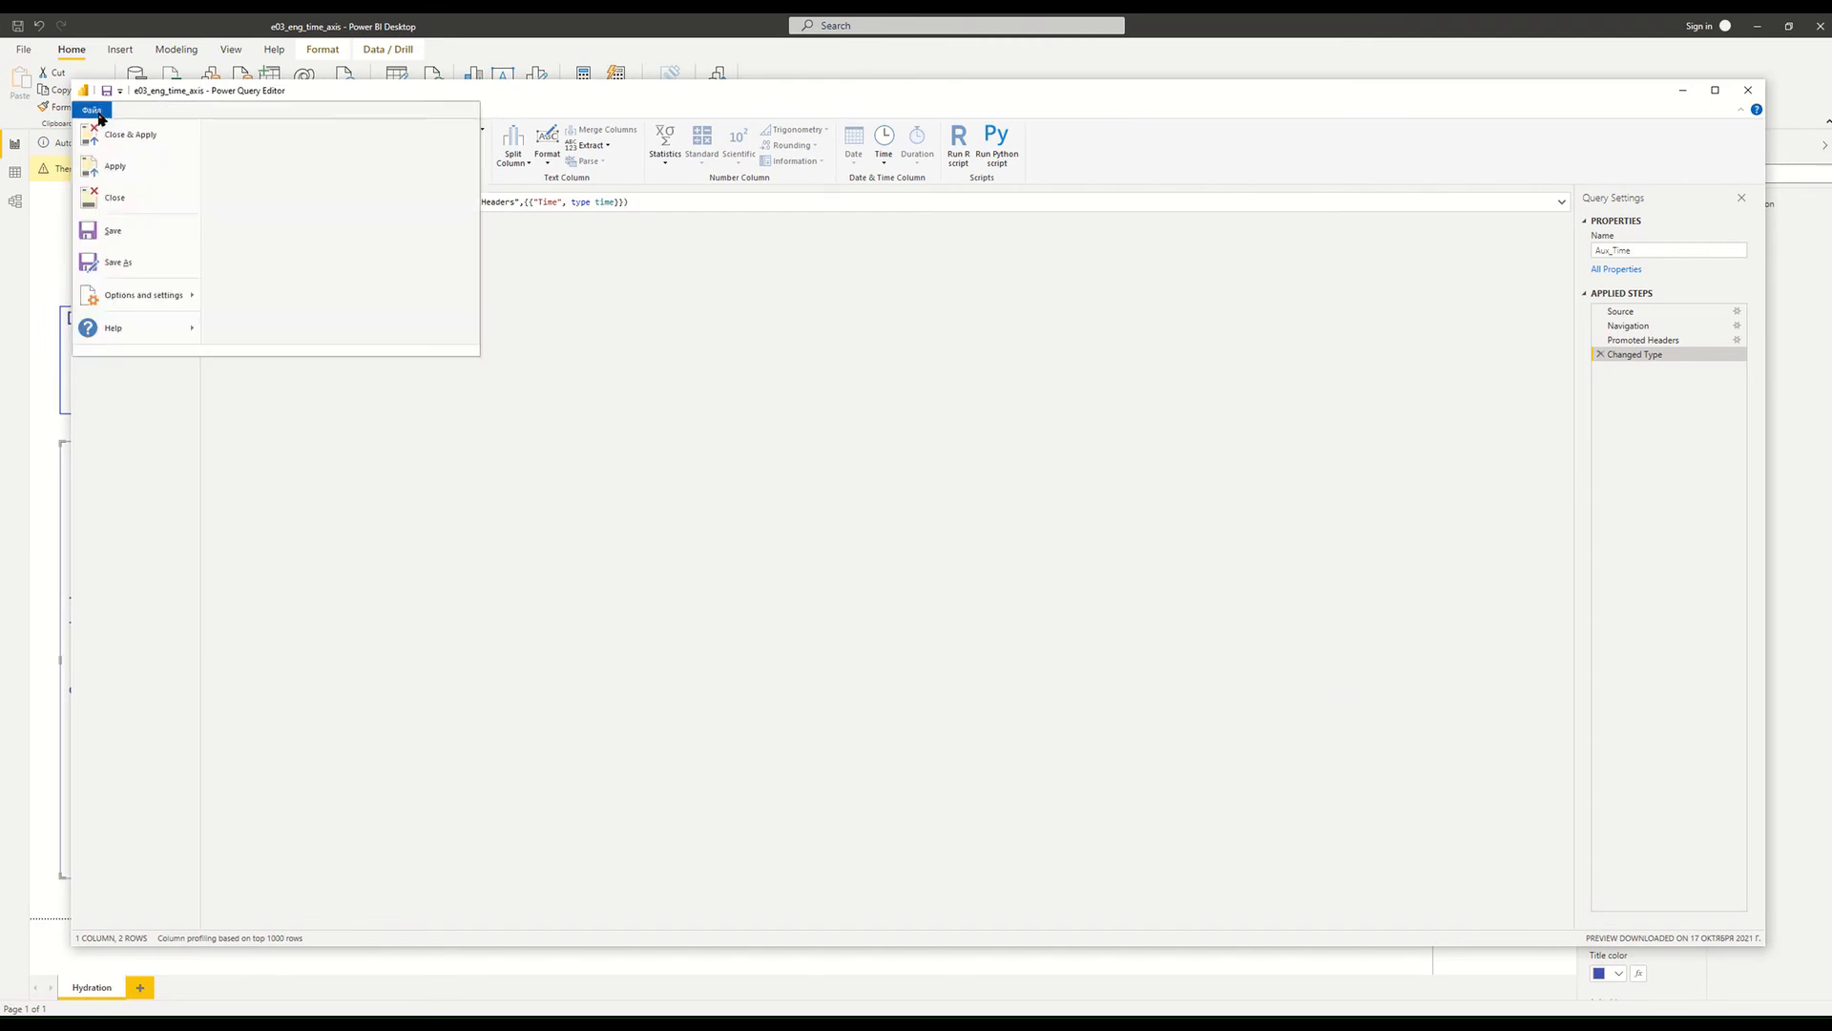
{"action": "left_click", "coordinate": [124, 134]}
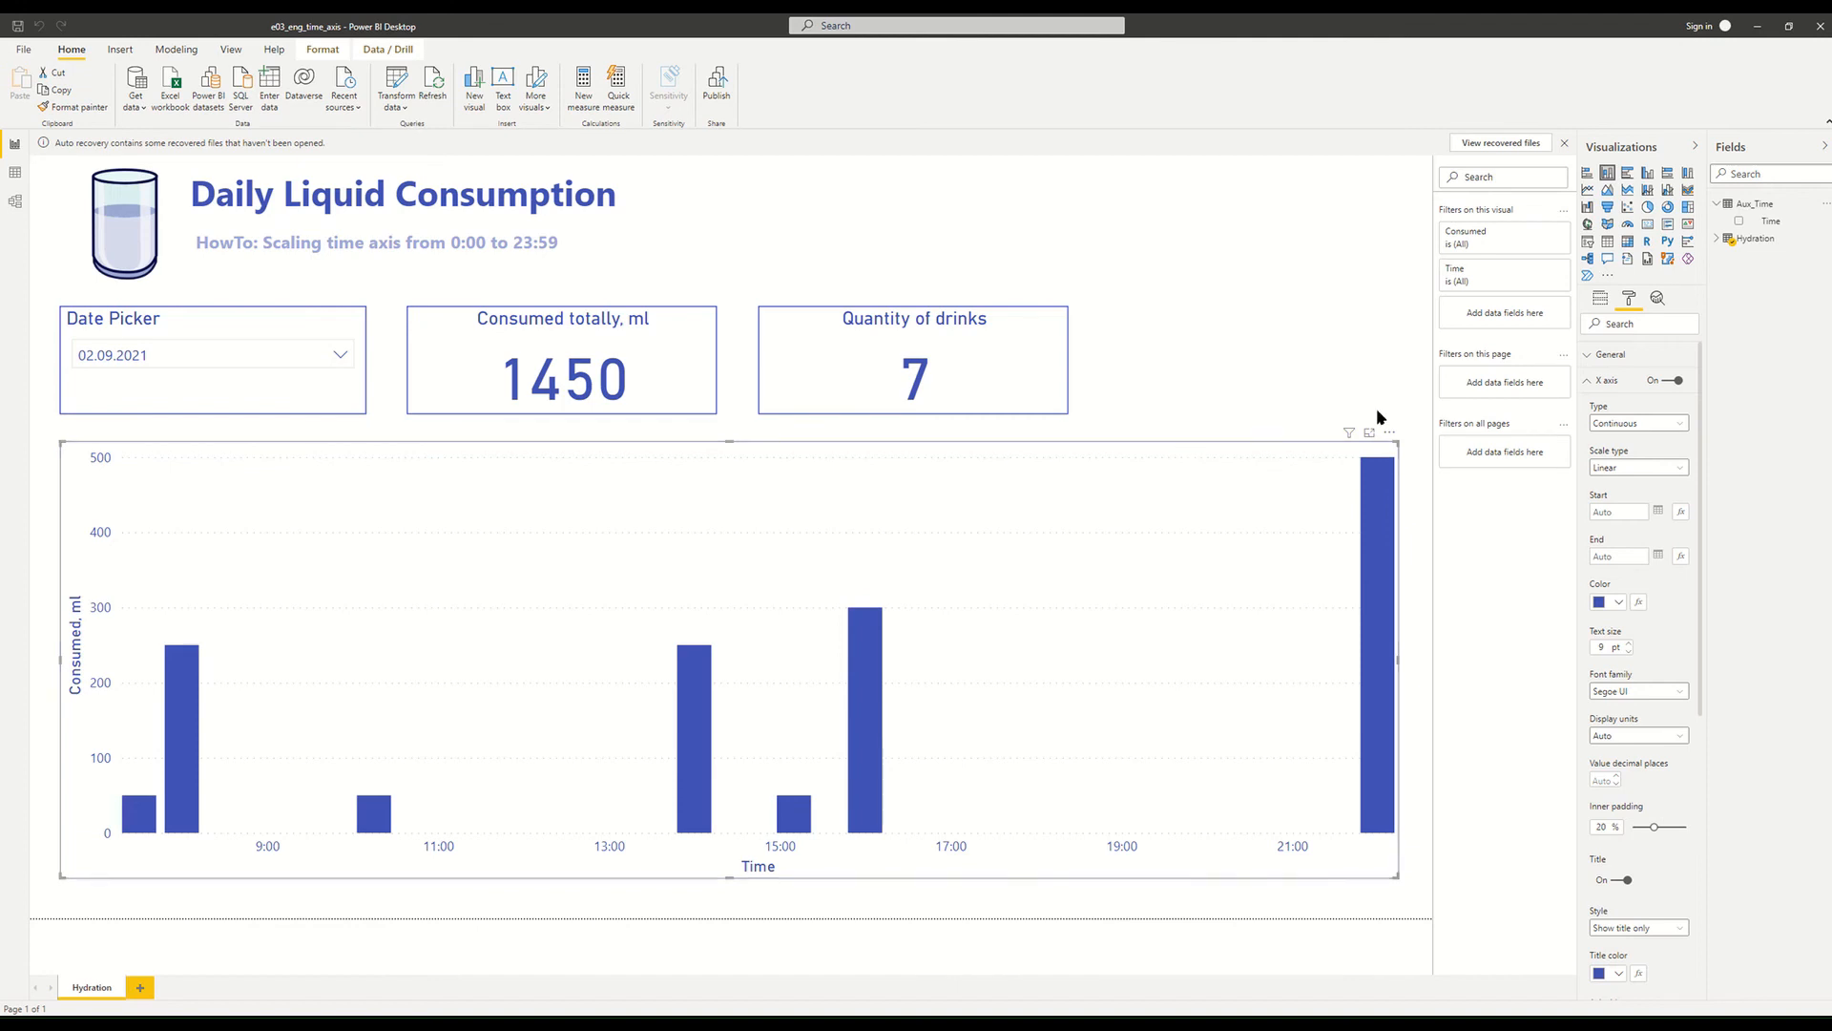
Set the column chart's X axis start by field value to Time from the Aux_Time table, summarized as Earliest.
{"action": "left_click", "coordinate": [1682, 513]}
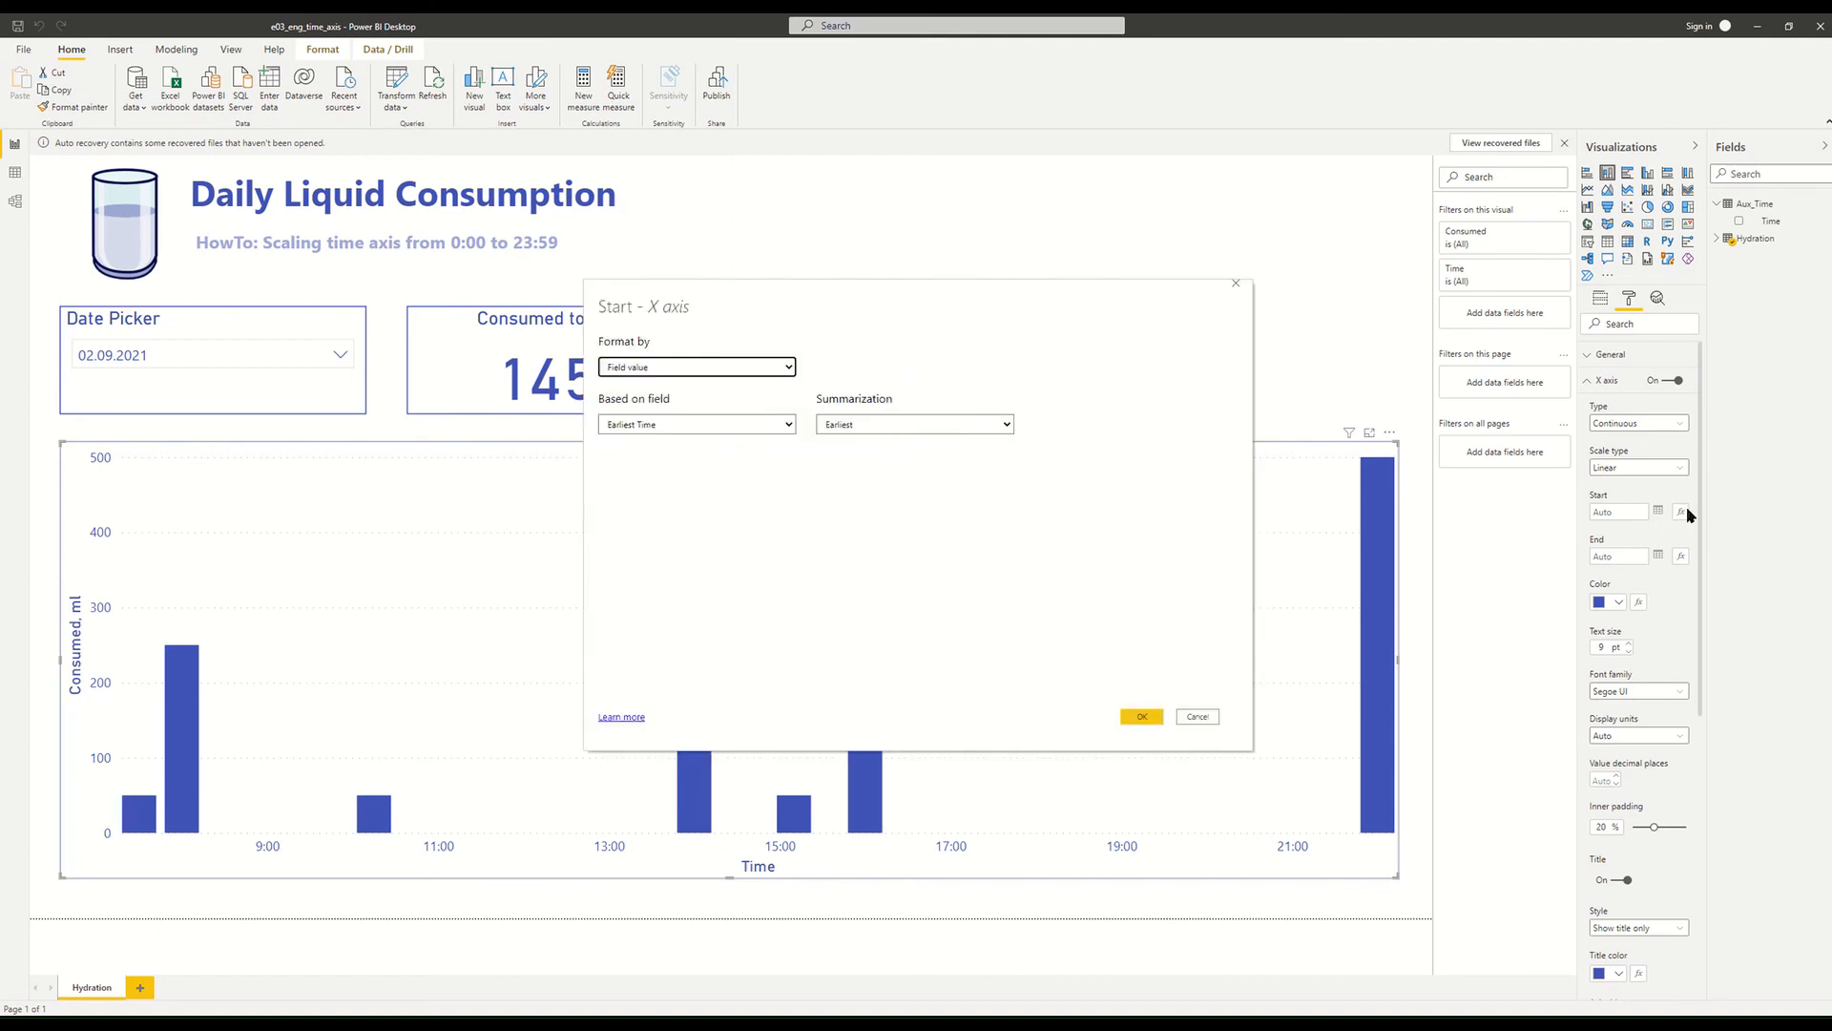
{"action": "left_click", "coordinate": [773, 371]}
{"action": "left_click", "coordinate": [772, 367]}
{"action": "left_click", "coordinate": [775, 425]}
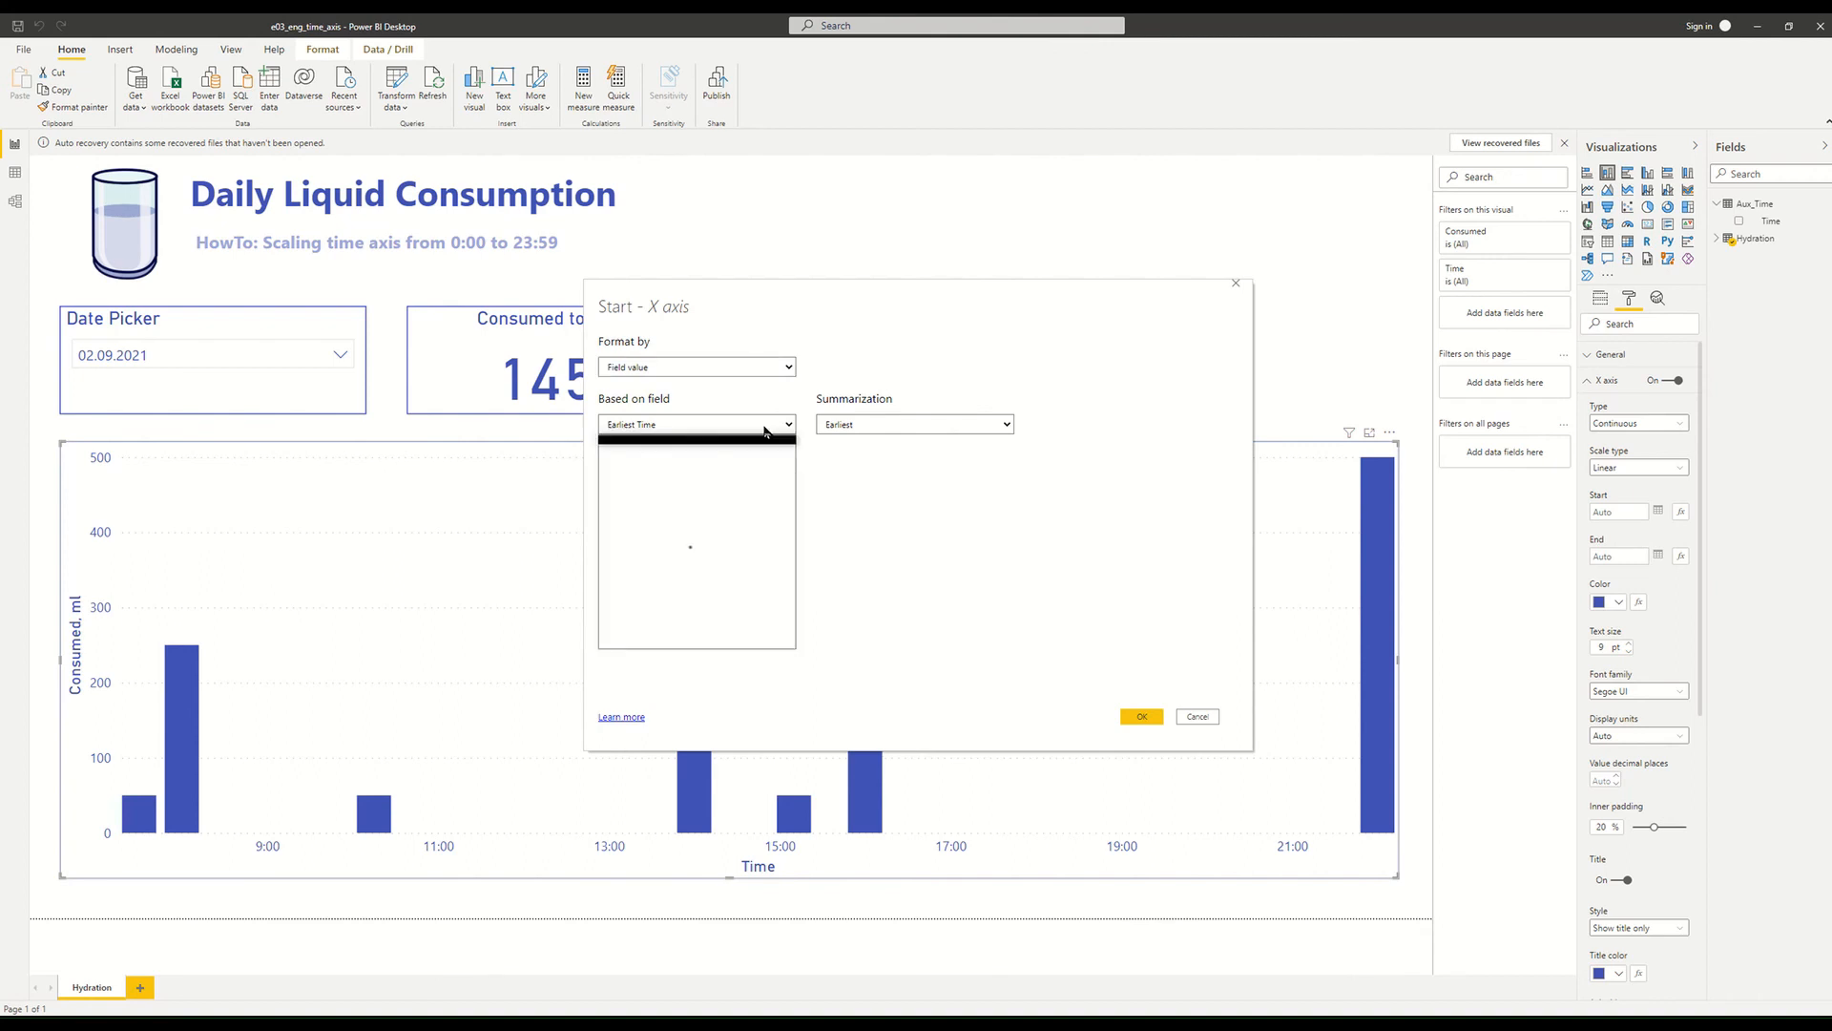
{"action": "left_click", "coordinate": [610, 475]}
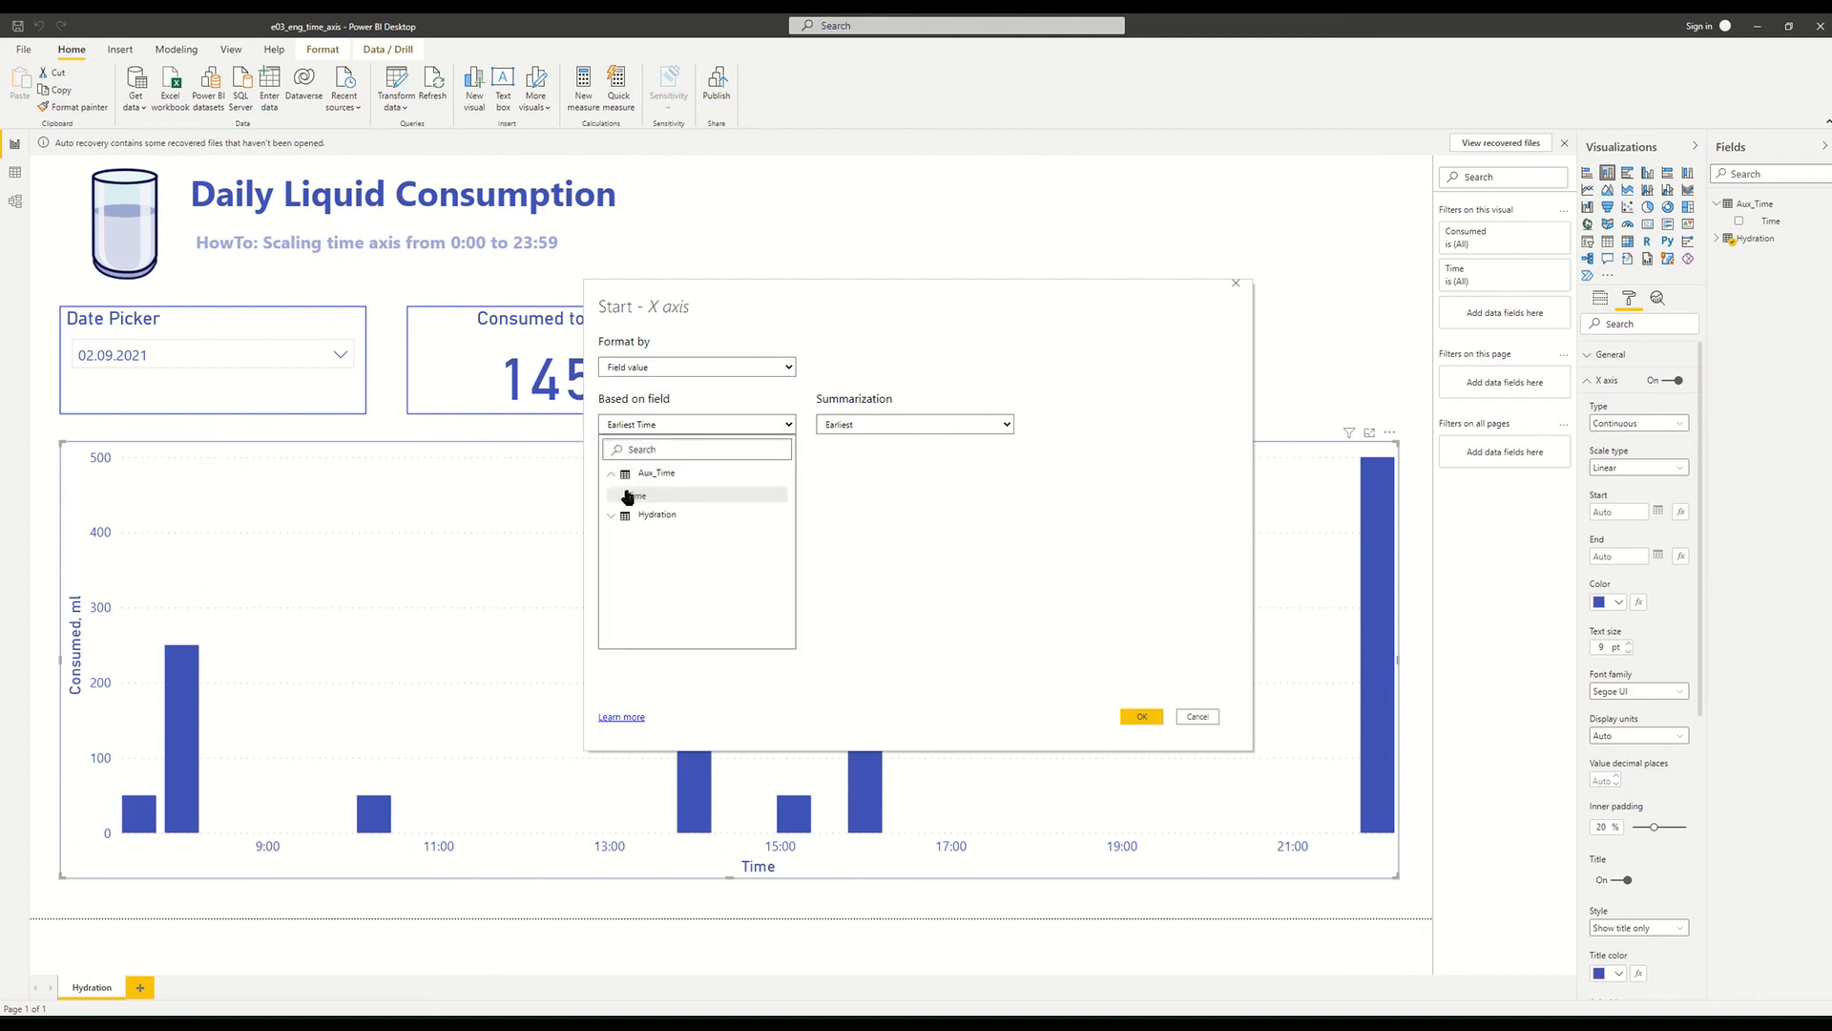
{"action": "left_click", "coordinate": [628, 495]}
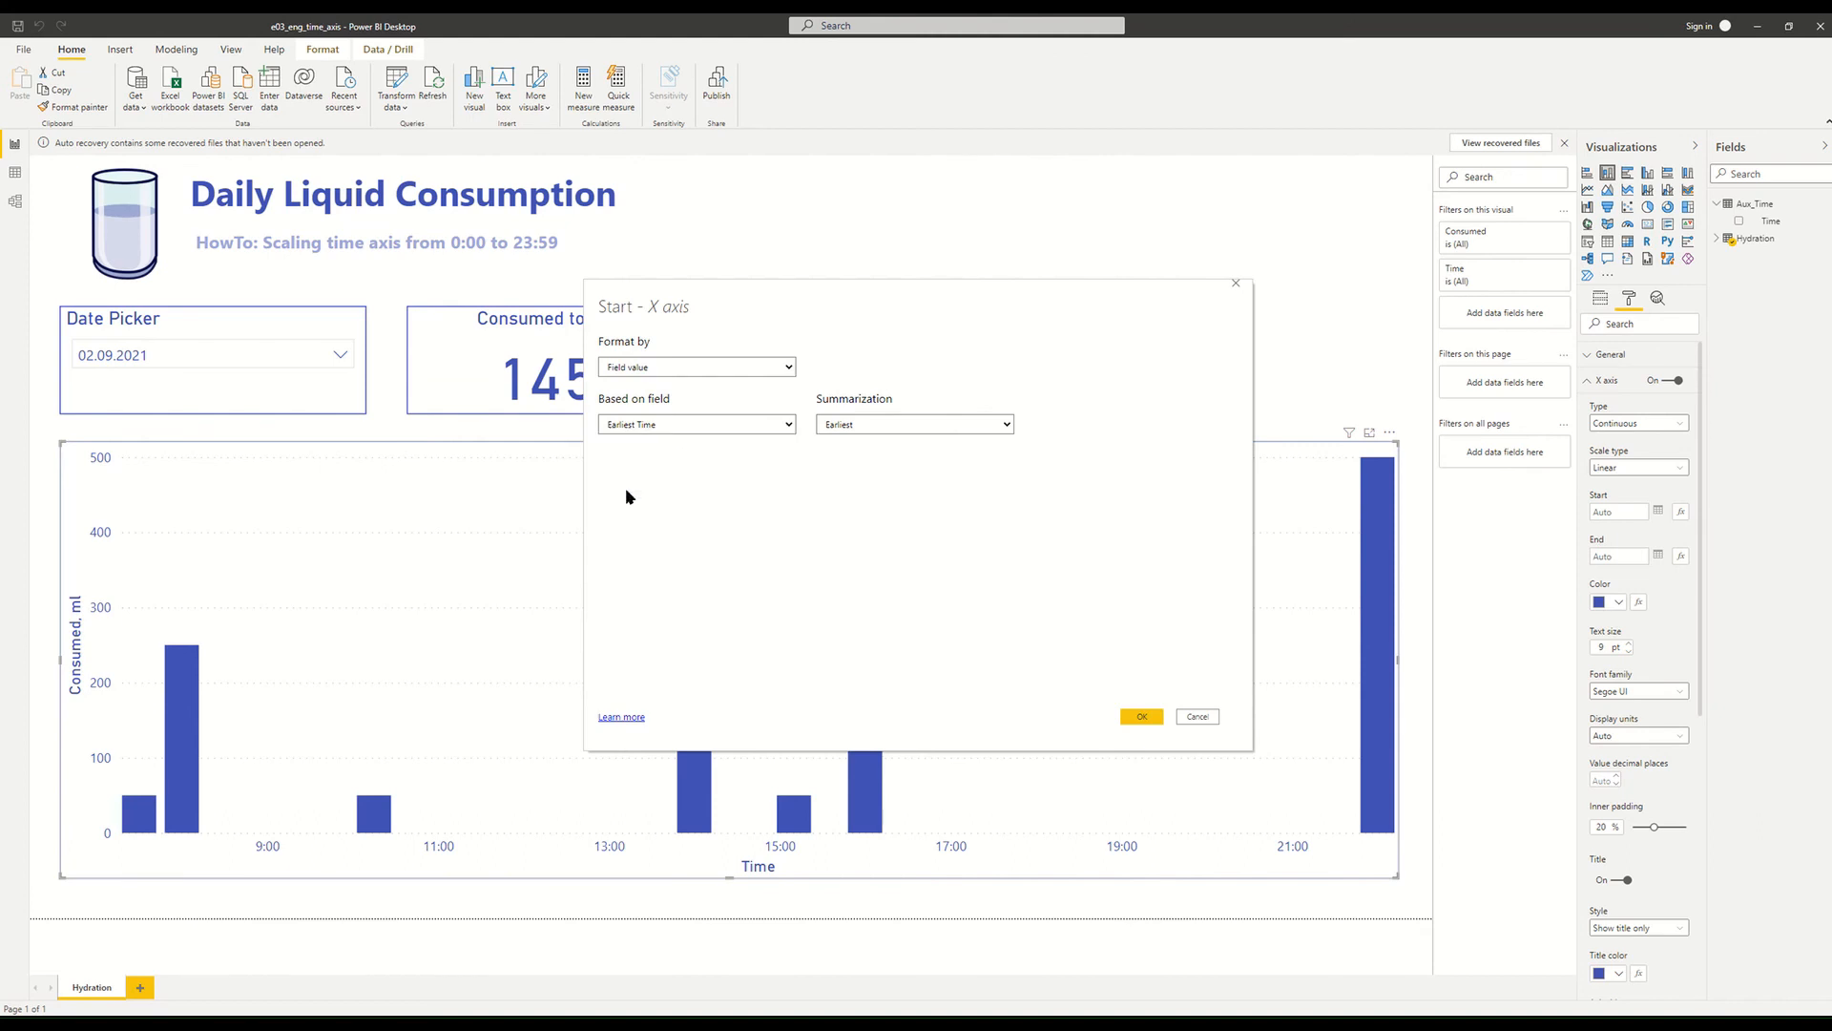
{"action": "left_click", "coordinate": [887, 426]}
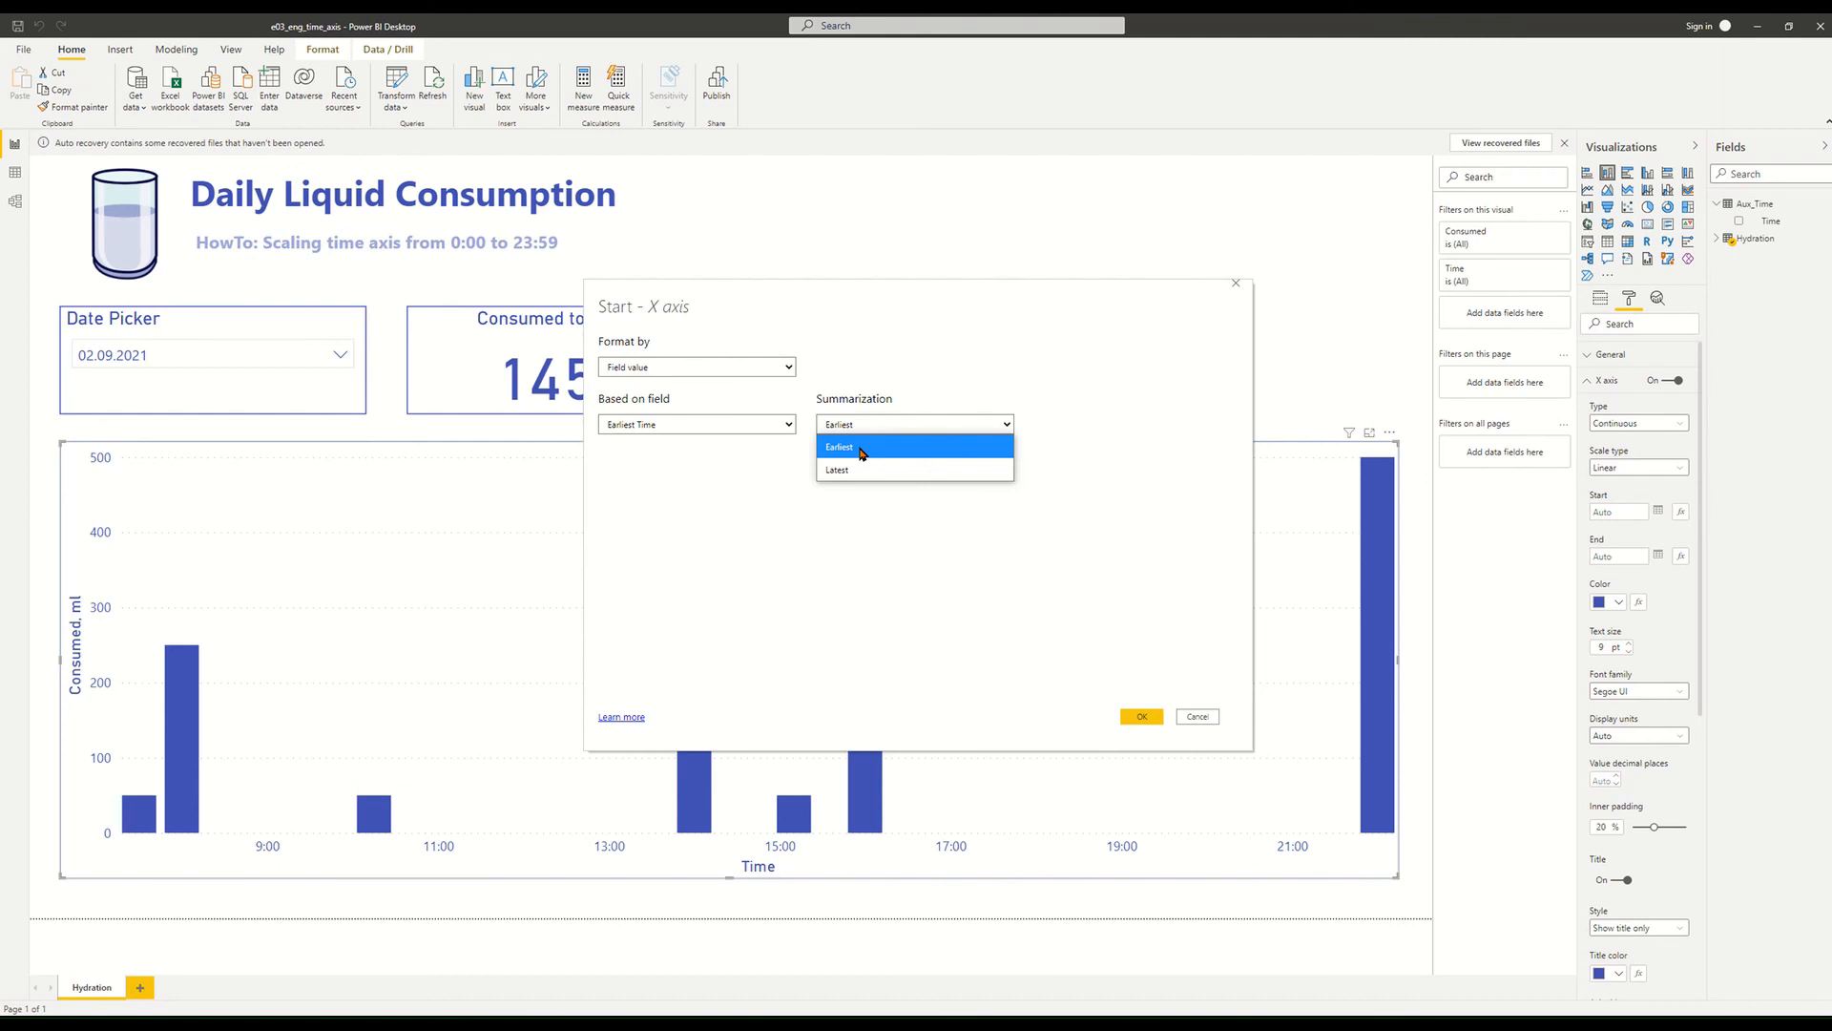
{"action": "left_click", "coordinate": [861, 449]}
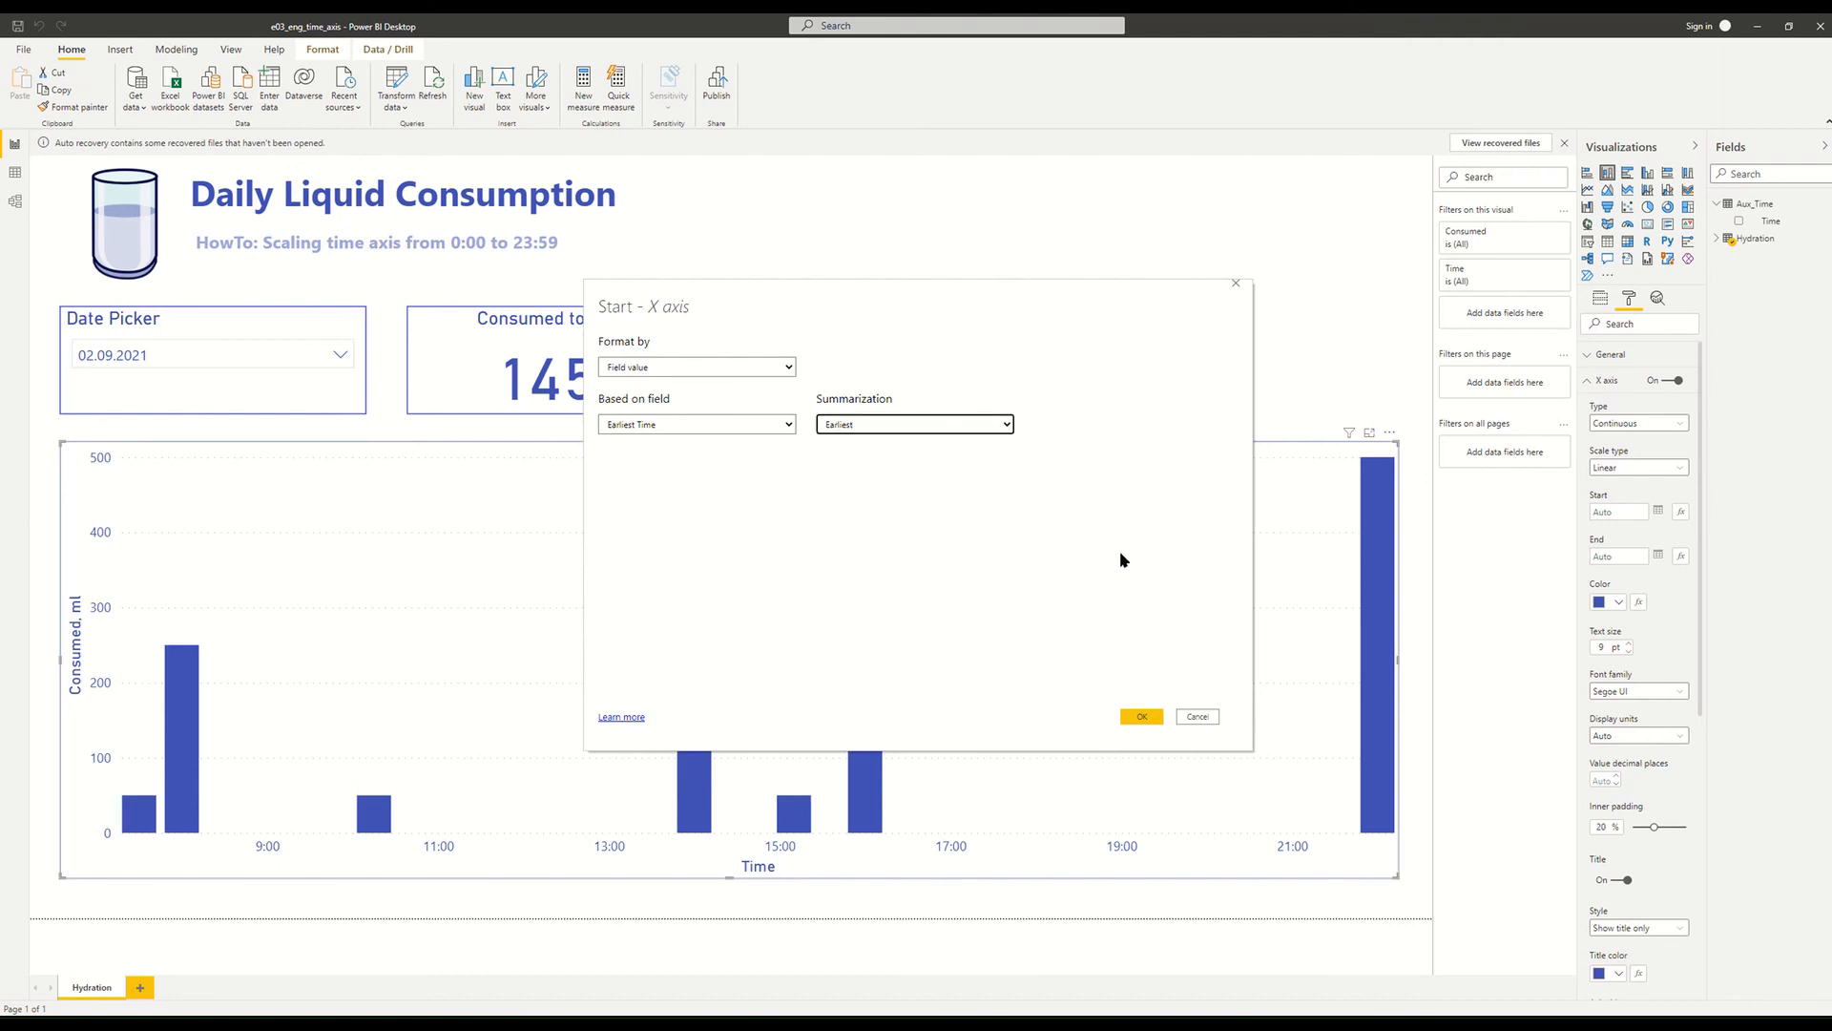
{"action": "left_click", "coordinate": [1142, 715]}
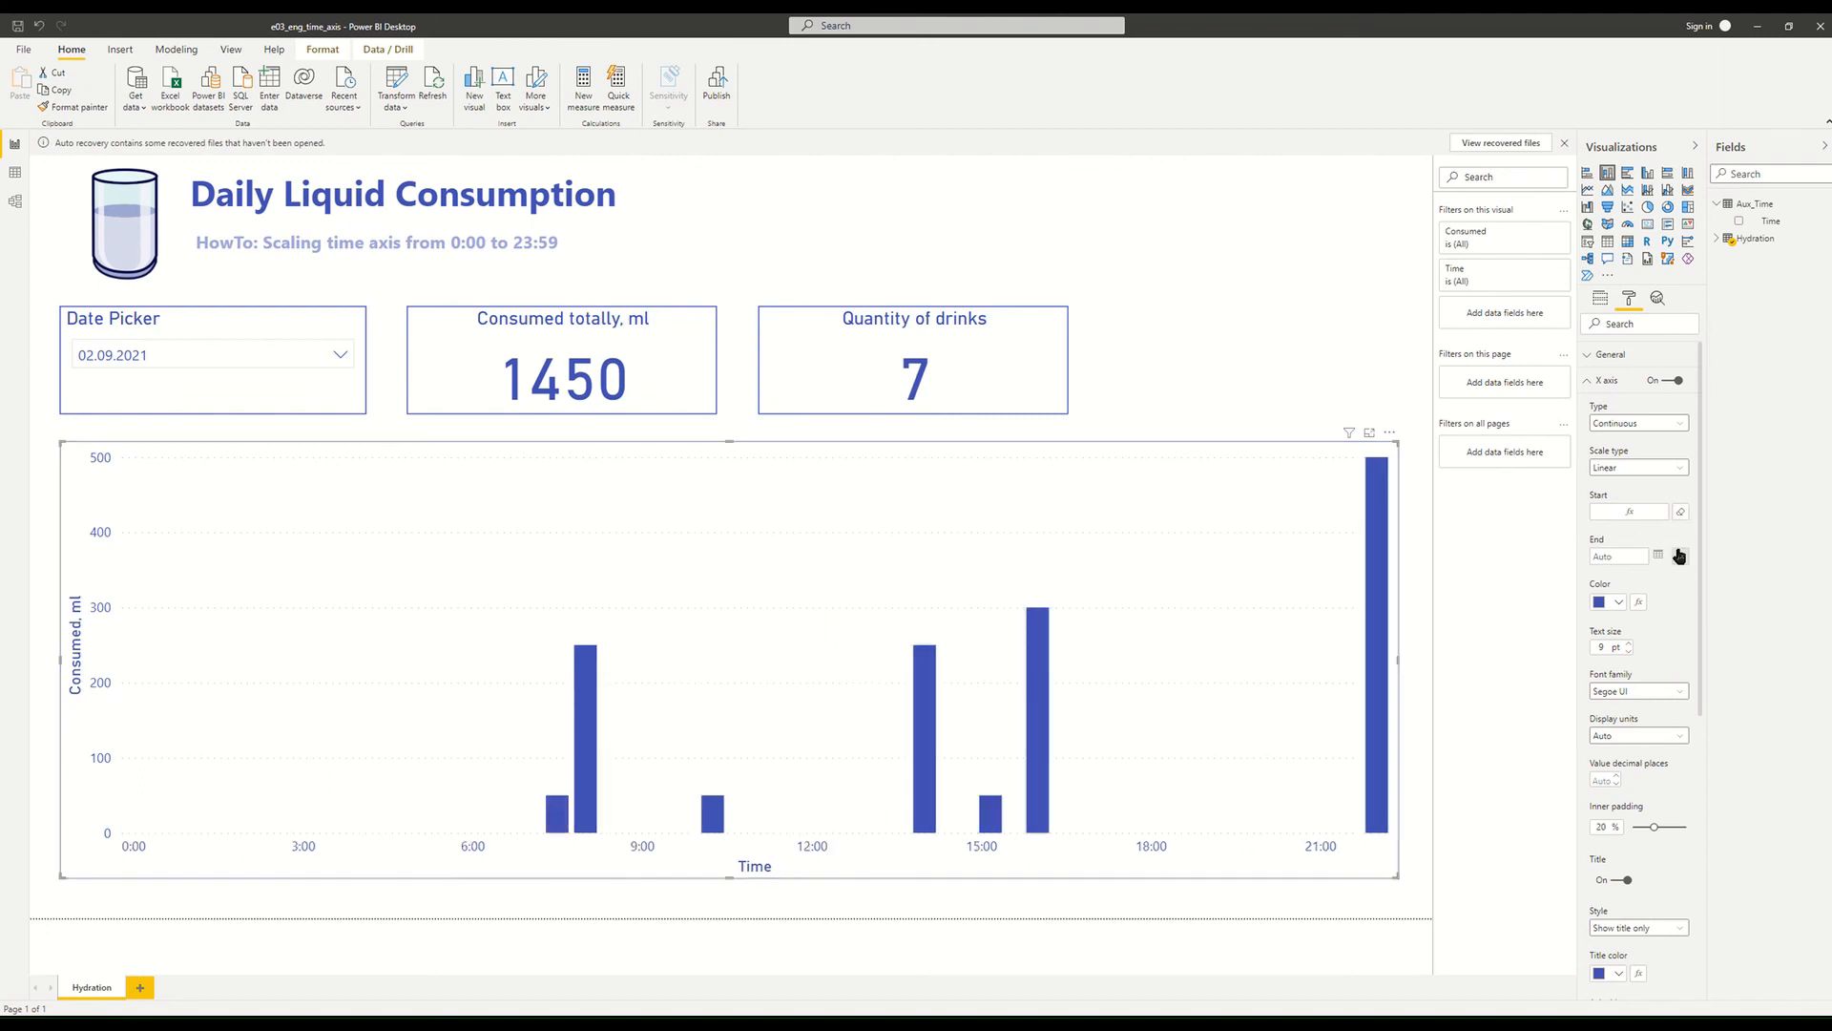
Set the column chart's X axis end by field value to Time from the Aux_Time table, summarized as Latest.
{"action": "left_click", "coordinate": [1680, 556]}
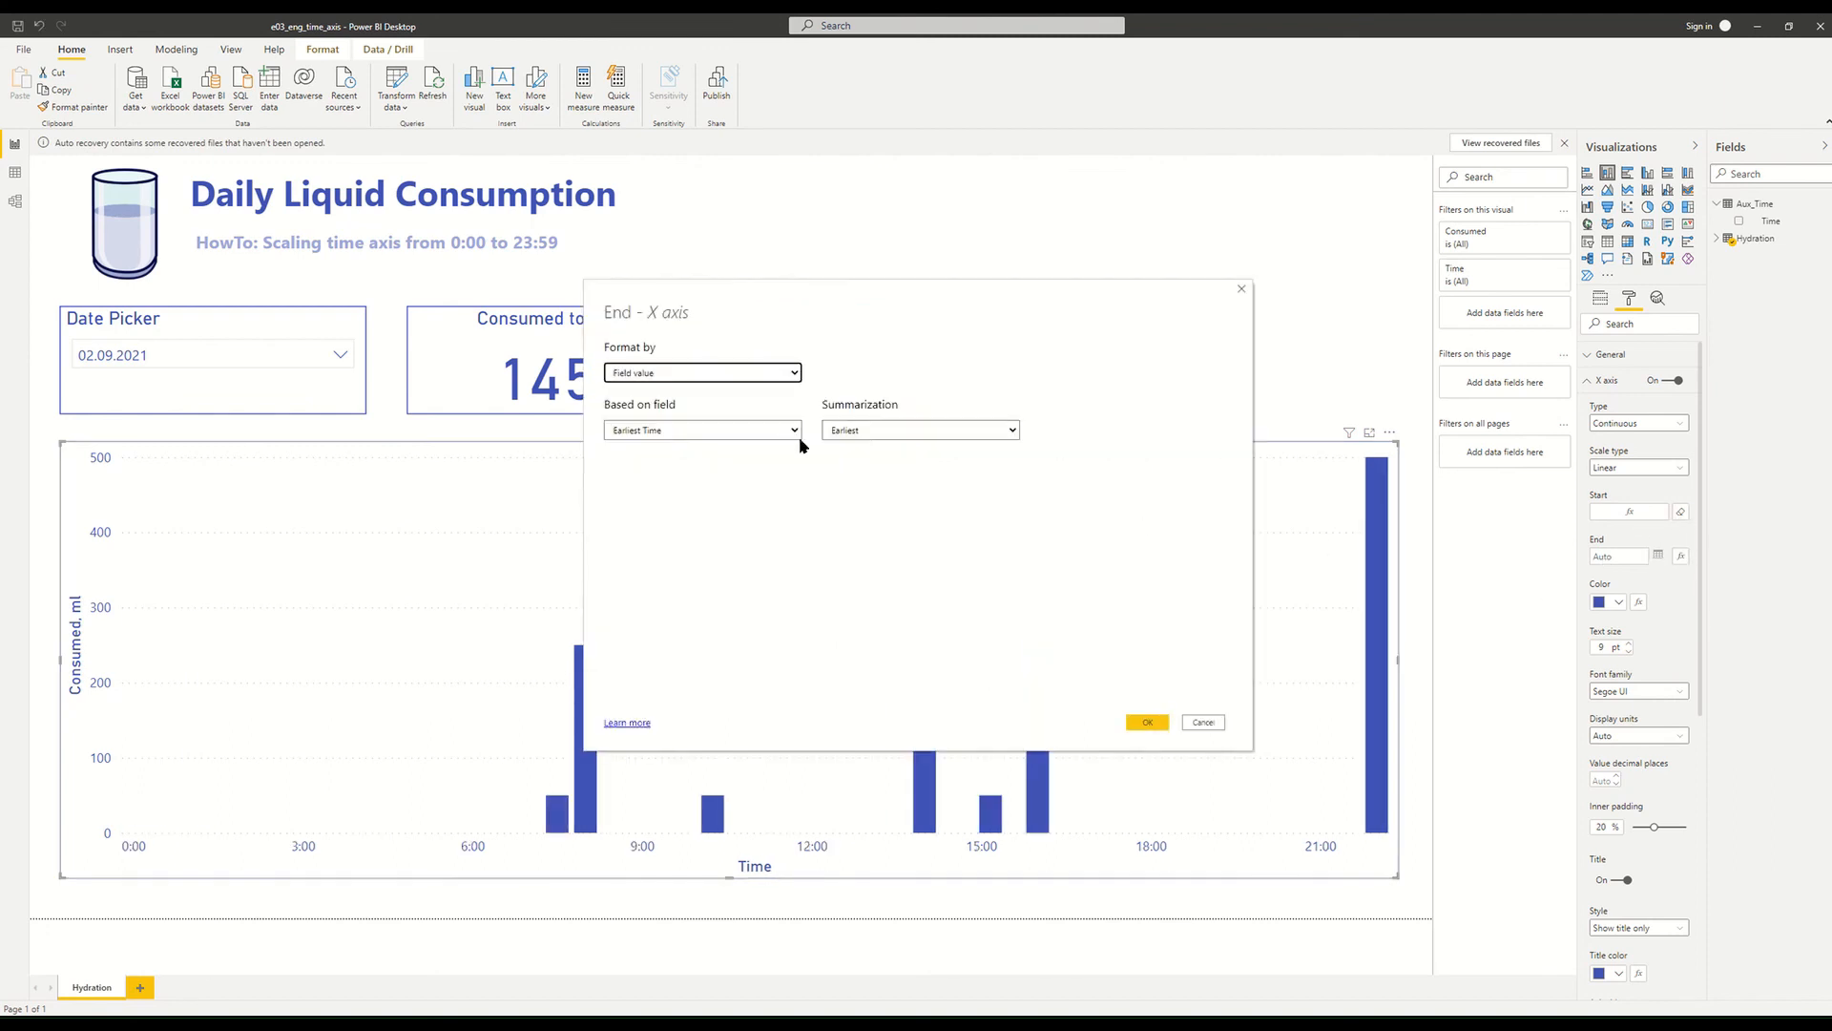
{"action": "left_click", "coordinate": [761, 431]}
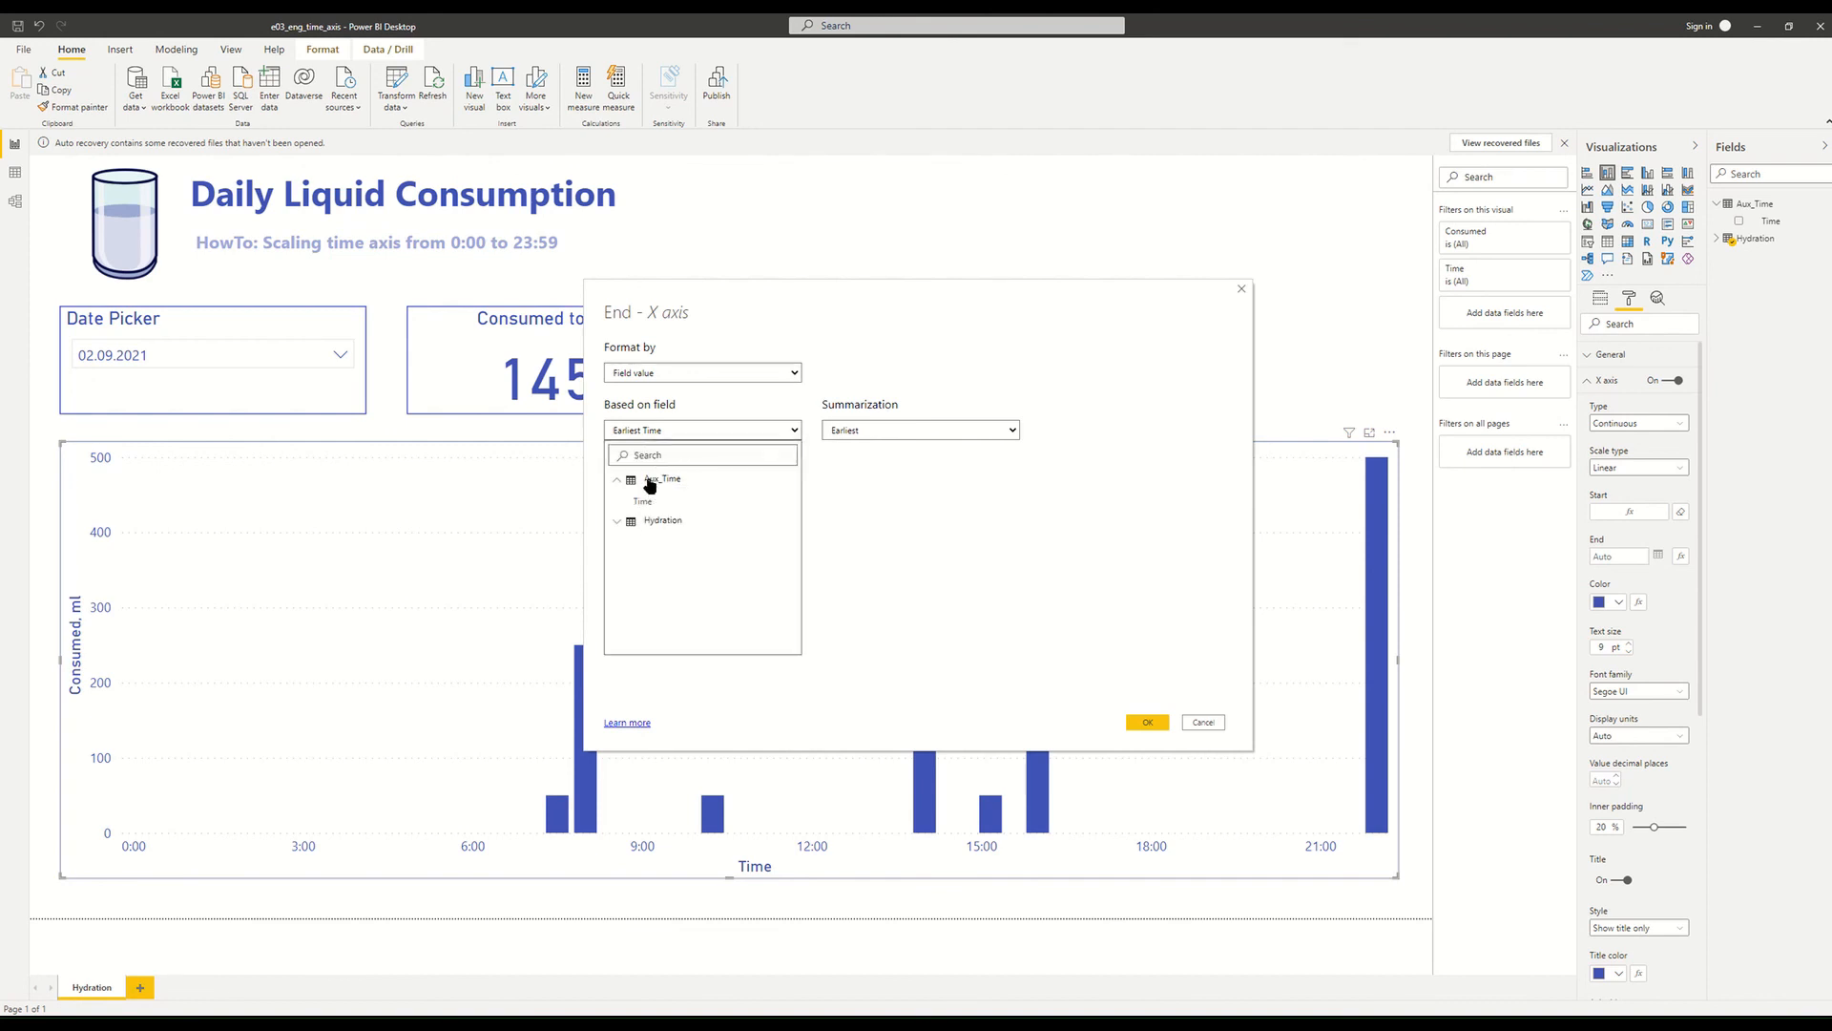
{"action": "left_click", "coordinate": [722, 500]}
{"action": "left_click", "coordinate": [916, 442]}
{"action": "left_click", "coordinate": [873, 460]}
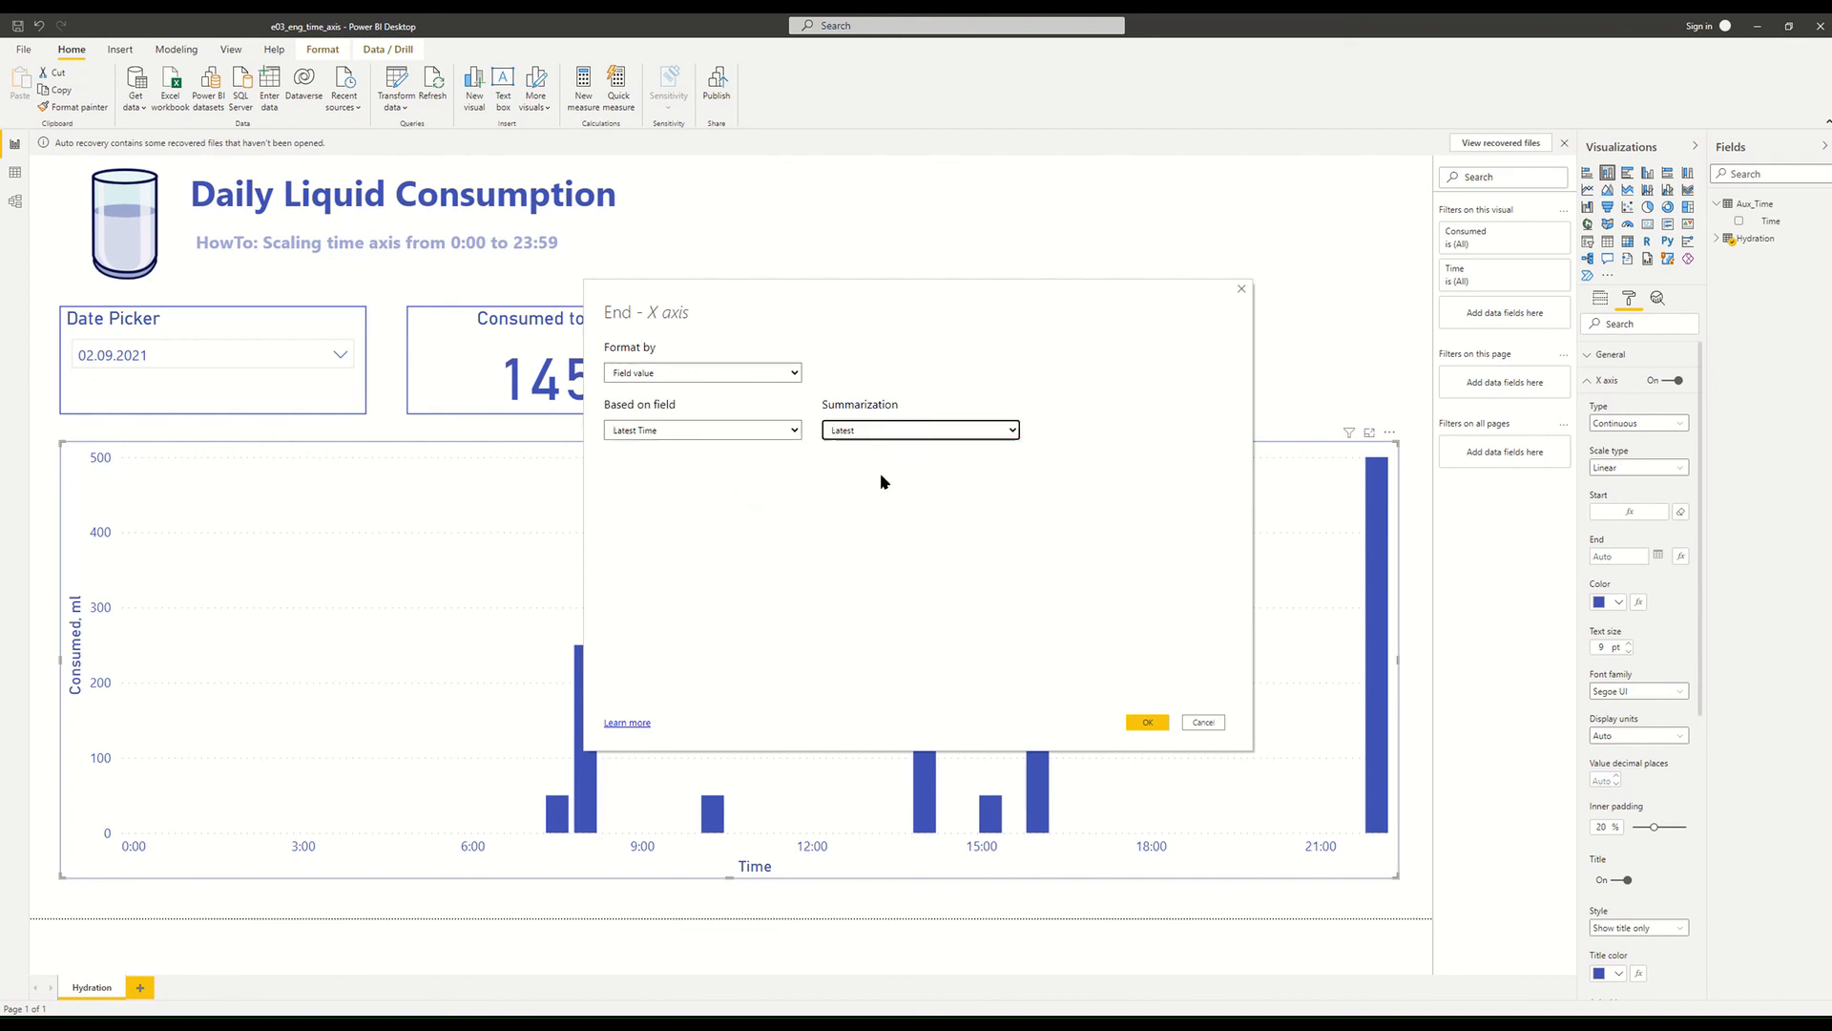
{"action": "left_click", "coordinate": [1145, 727]}
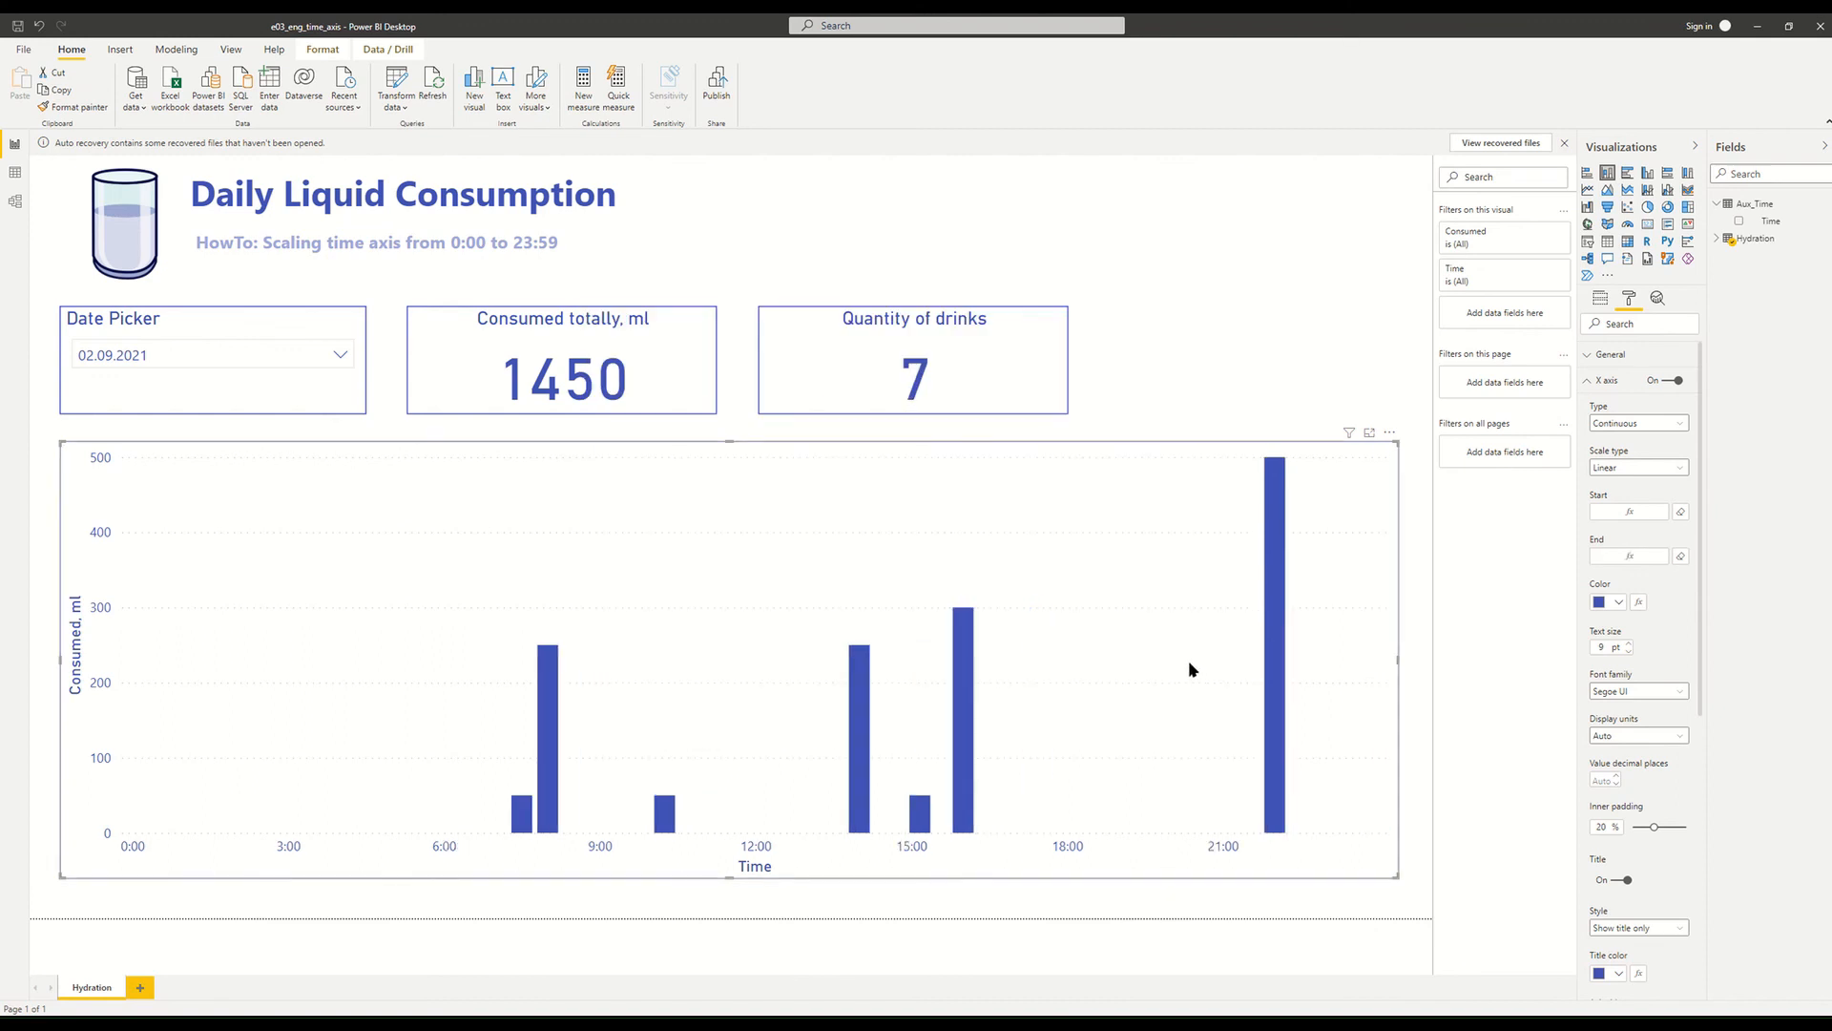